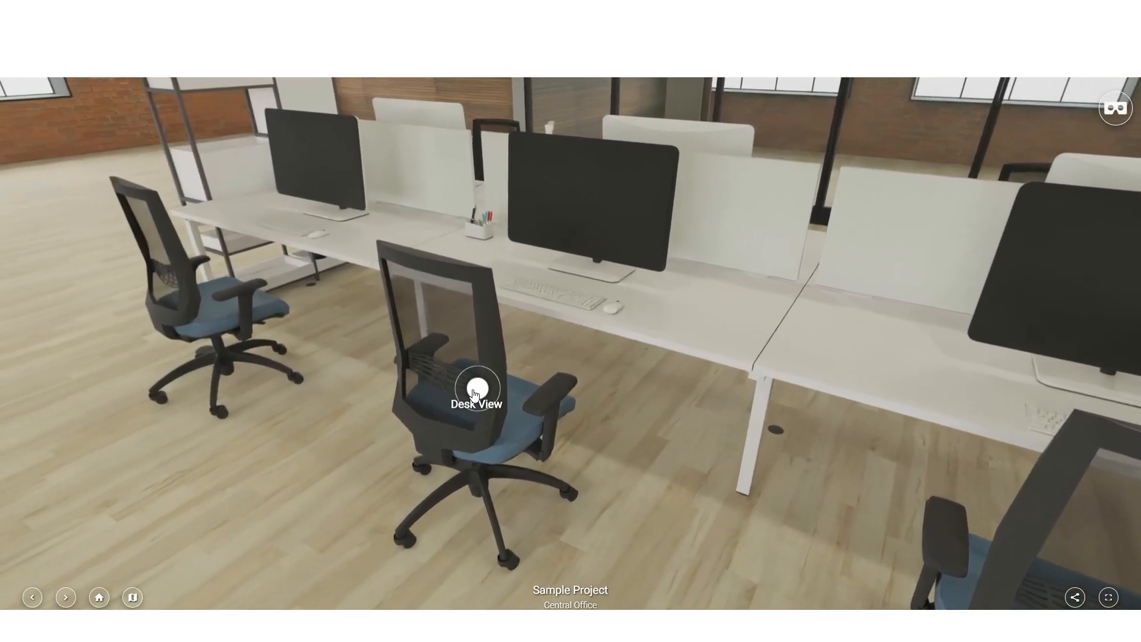
Step: Look around the Sample Project tour, going from the Central Office scene to Desk View
{"action": "left_click", "coordinate": [474, 392]}
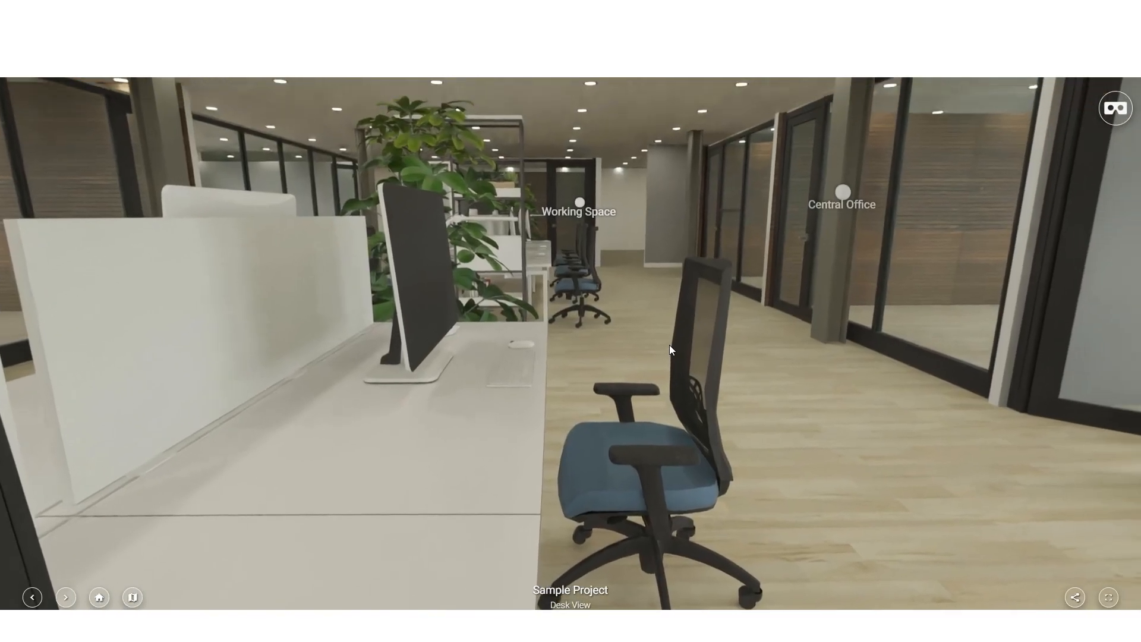
{"action": "left_click_drag", "start_coordinate": [669, 345], "coordinate": [559, 487]}
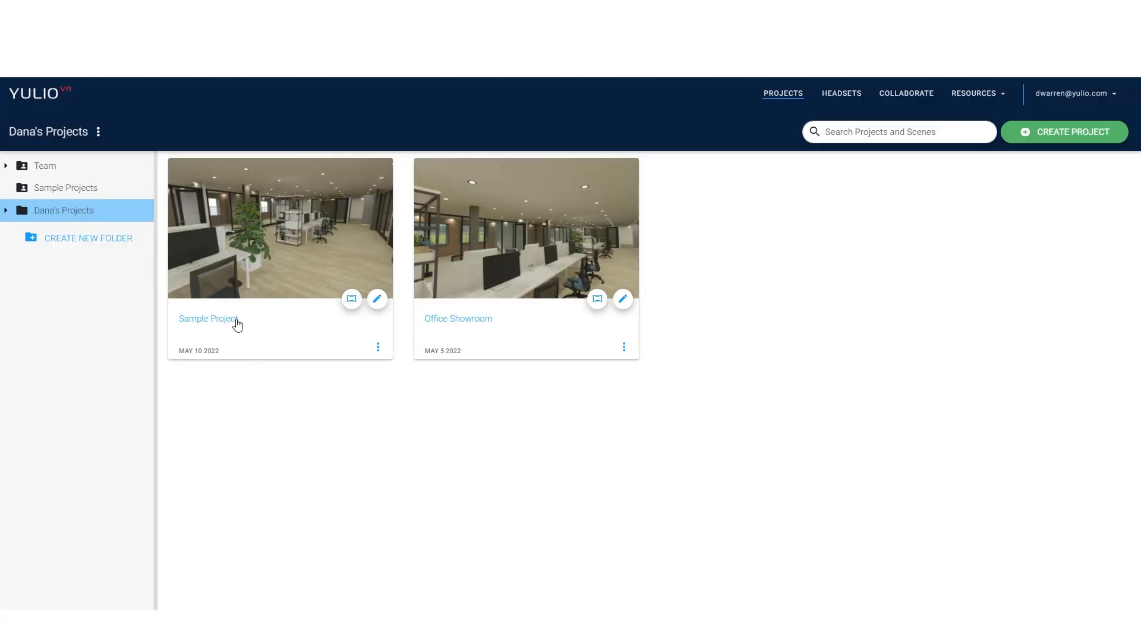
{"action": "left_click", "coordinate": [237, 325]}
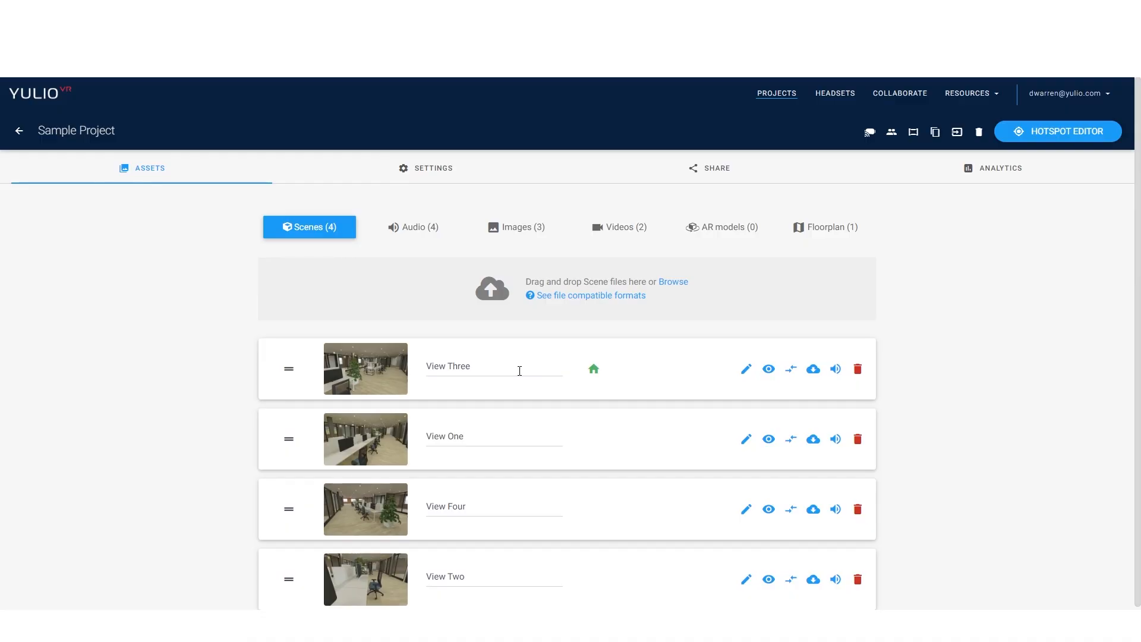
Step: Rename the scene View Three as Central Office and the scene View One as Welcome Area
{"action": "left_click_drag", "start_coordinate": [519, 370], "coordinate": [420, 373]}
{"action": "type", "text": "Central Office"}
{"action": "left_click_drag", "start_coordinate": [502, 437], "coordinate": [424, 434]}
{"action": "type", "text": "Welcome Area"}
Step: Rename the scene View Four as Working Space and the scene View Two as Desk View
{"action": "left_click_drag", "start_coordinate": [508, 507], "coordinate": [419, 507]}
{"action": "type", "text": "Working Space"}
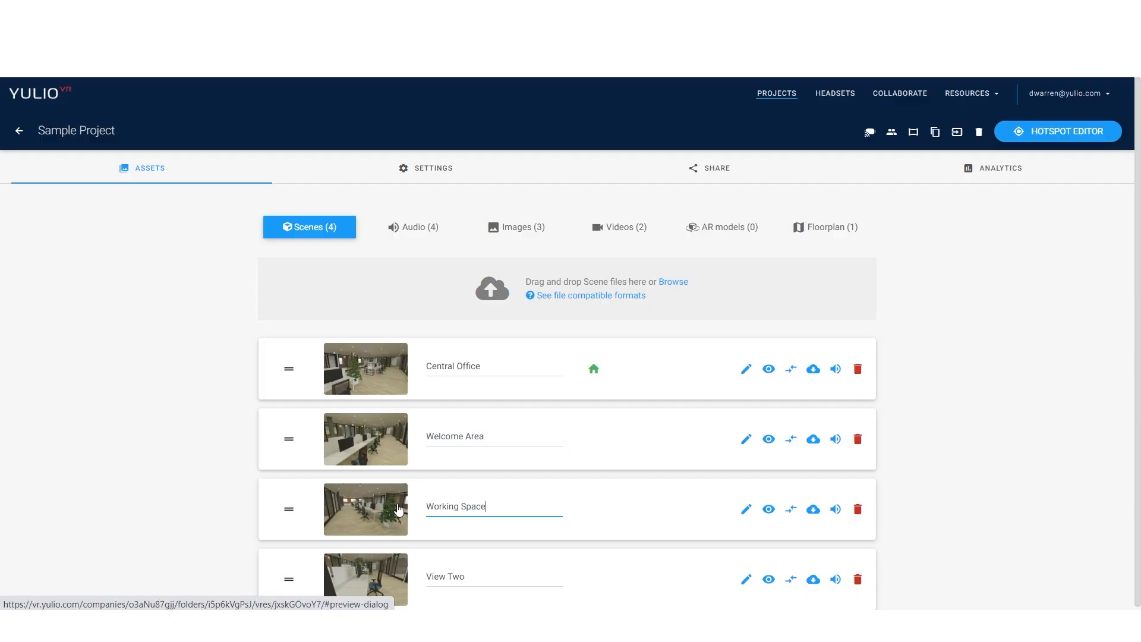
{"action": "left_click_drag", "start_coordinate": [493, 576], "coordinate": [391, 586]}
{"action": "type", "text": "Desk View"}
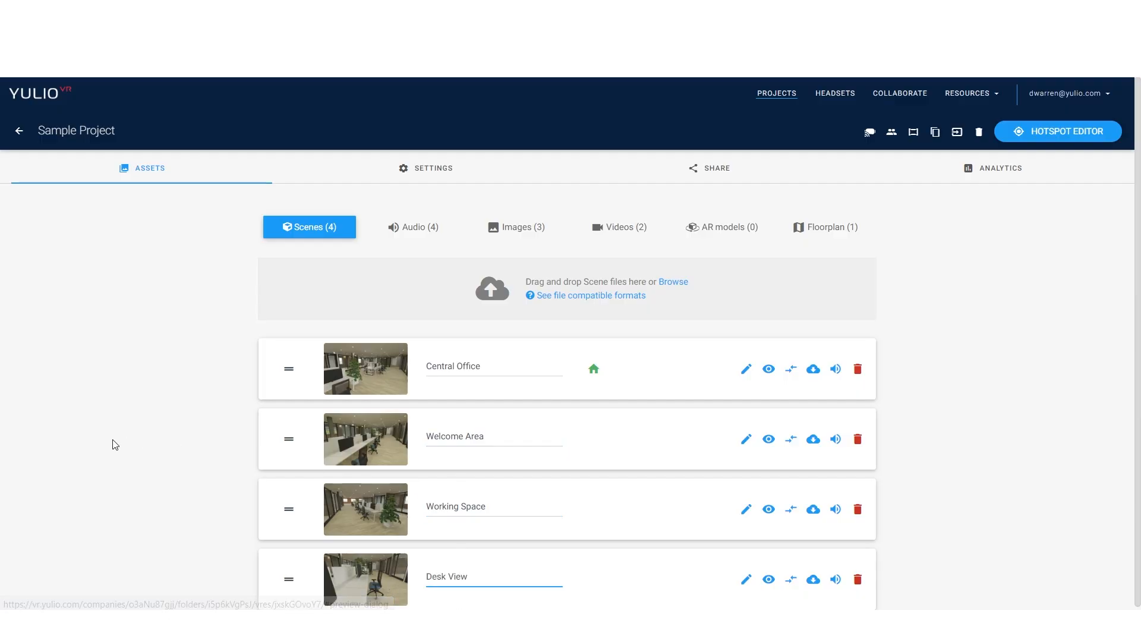
{"action": "left_click", "coordinate": [142, 463]}
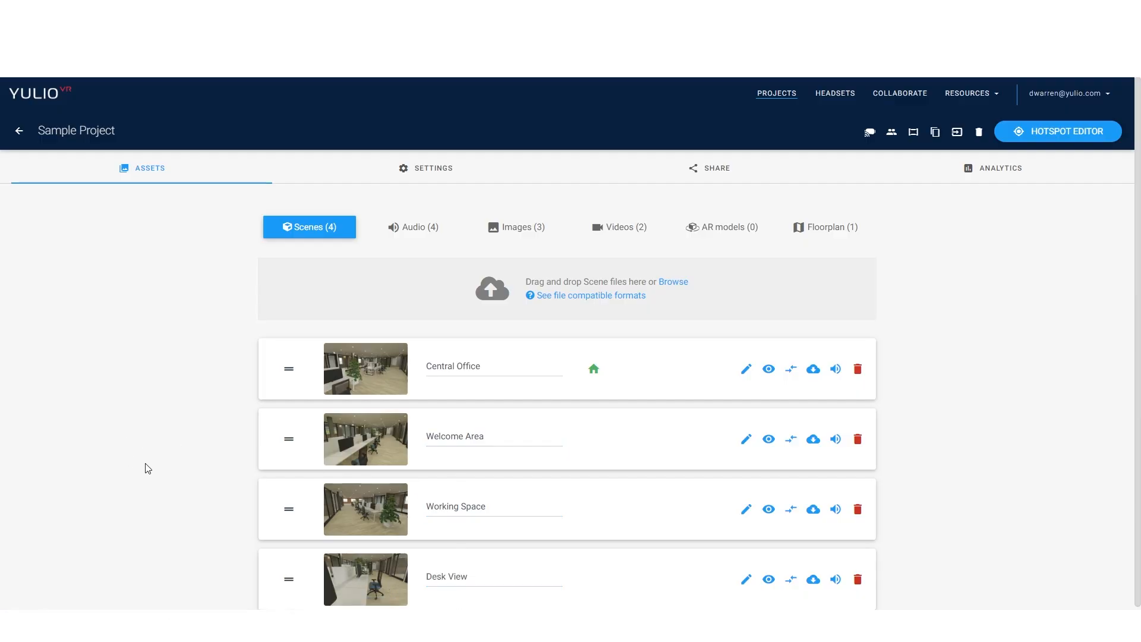
Step: Reorder the scenes so that Welcome Area is first and Desk View is second
{"action": "left_click_drag", "start_coordinate": [288, 443], "coordinate": [275, 354]}
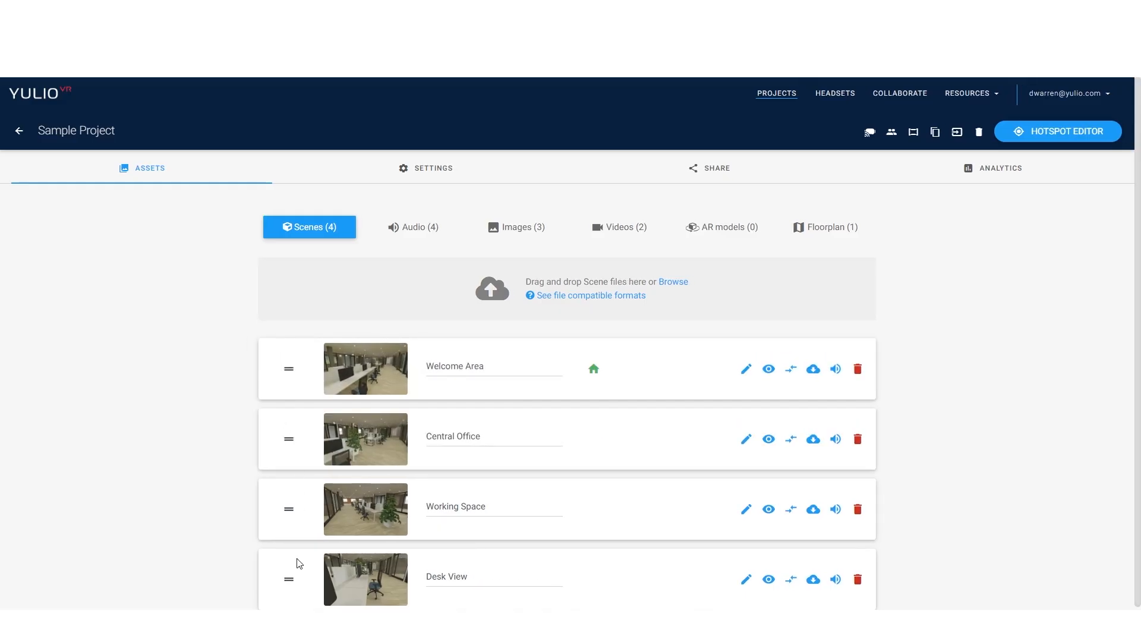
{"action": "left_click_drag", "start_coordinate": [290, 578], "coordinate": [280, 415]}
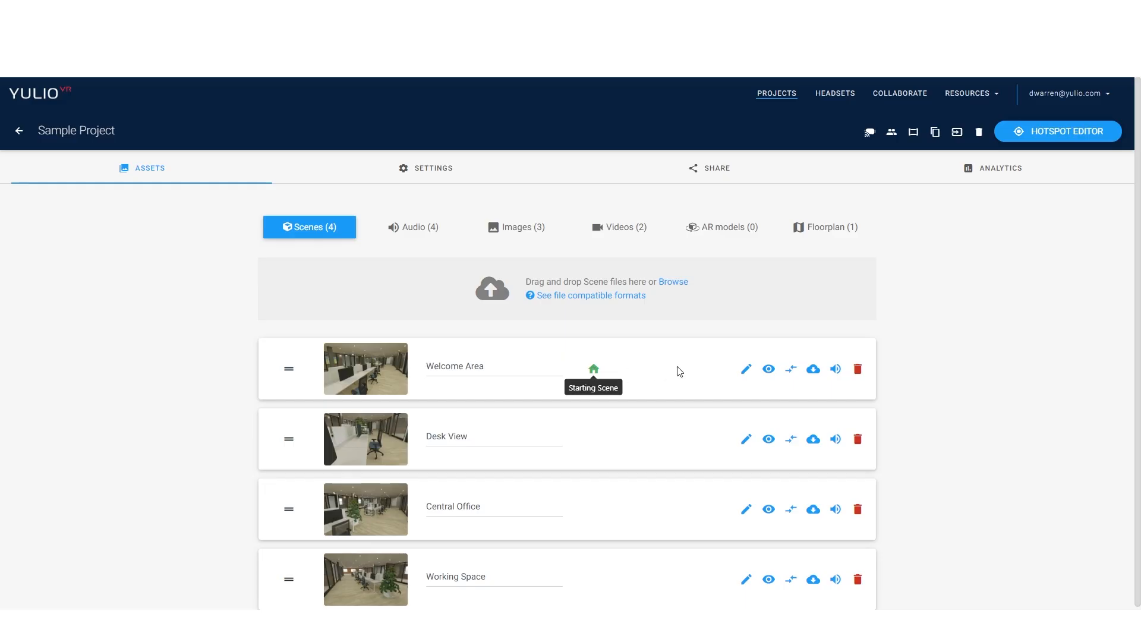
Step: In the hotspot editor, place a Desk View hotspot on the second chair along the desks in the Welcome Area scene
{"action": "left_click", "coordinate": [1078, 141]}
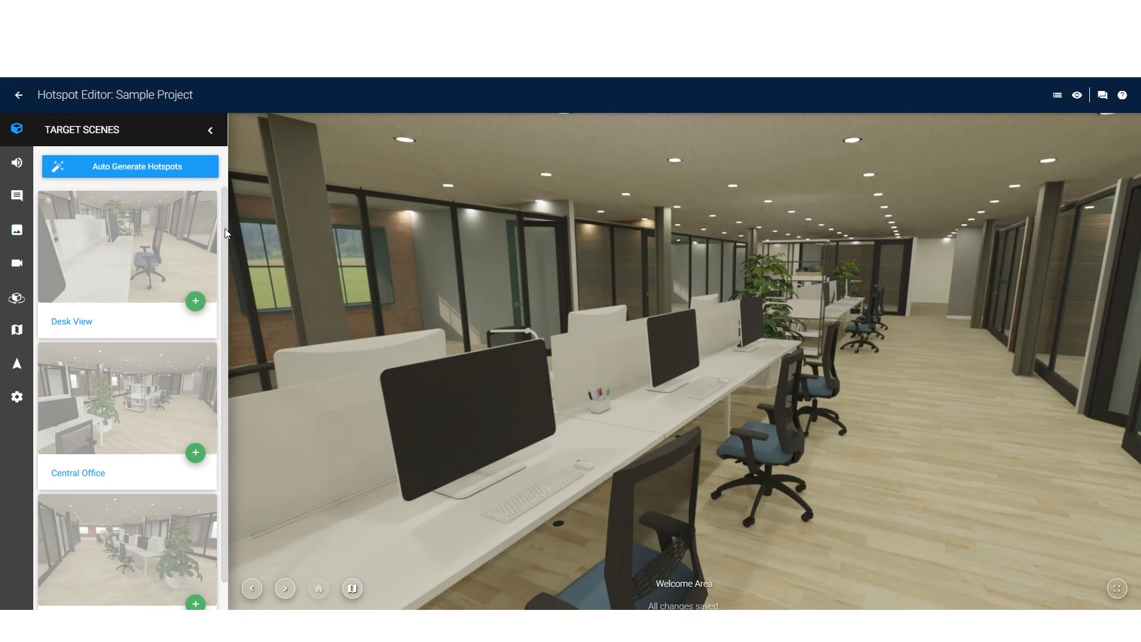
{"action": "scroll", "coordinate": [228, 255], "scroll_direction": "down", "scroll_amount": 1}
{"action": "scroll", "coordinate": [228, 256], "scroll_direction": "up", "scroll_amount": 1}
{"action": "left_click_drag", "start_coordinate": [657, 389], "coordinate": [686, 360]}
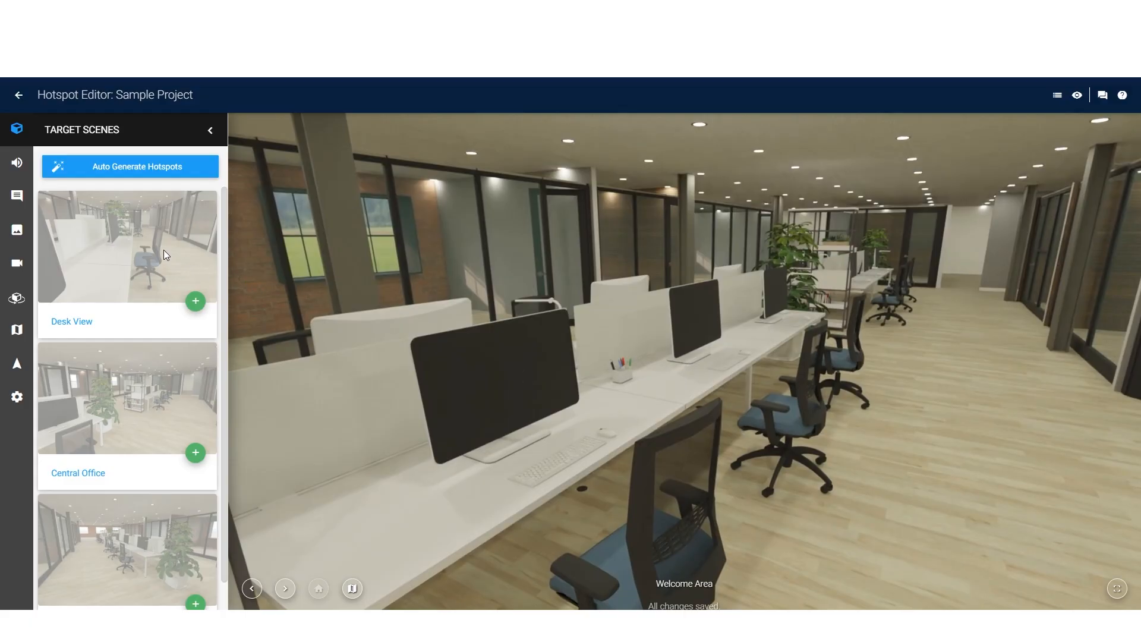
{"action": "left_click_drag", "start_coordinate": [166, 254], "coordinate": [707, 337]}
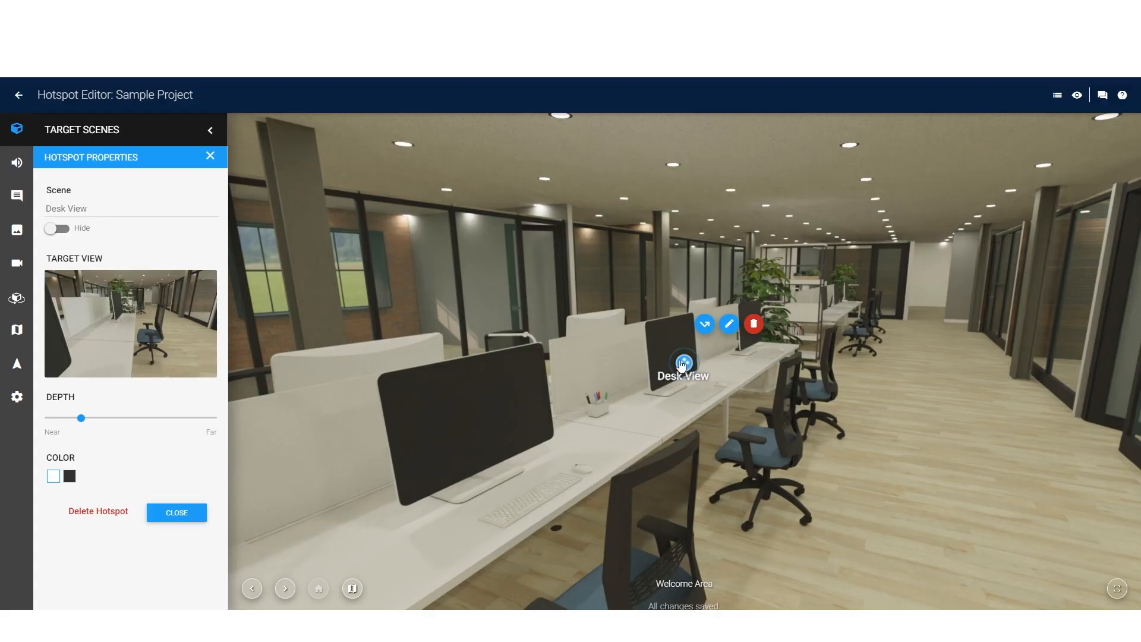
{"action": "left_click_drag", "start_coordinate": [685, 365], "coordinate": [769, 434]}
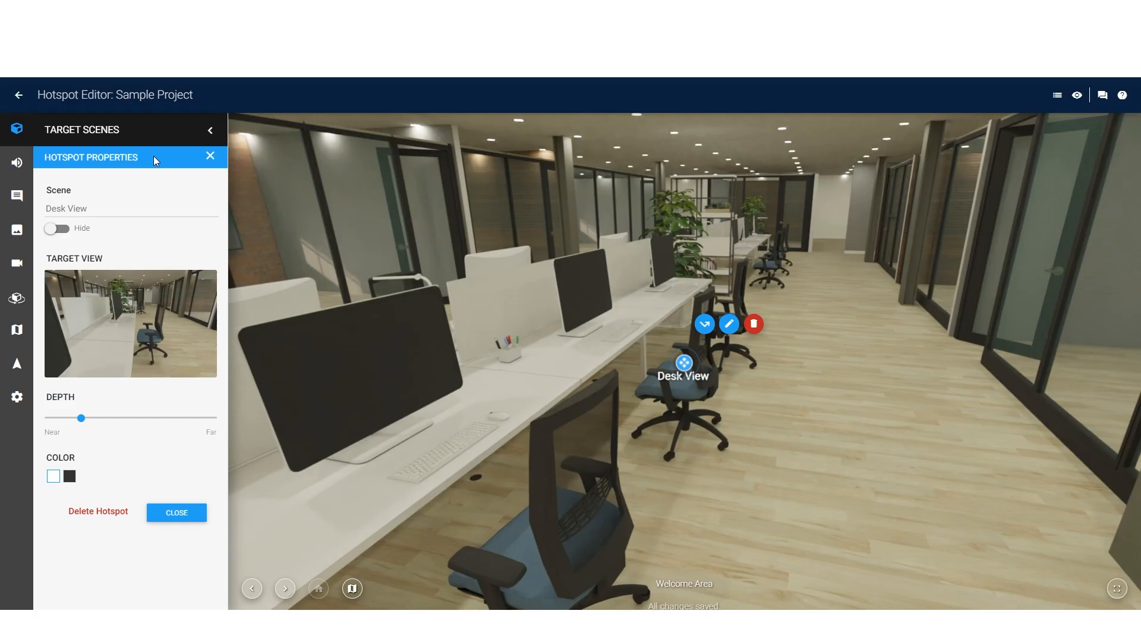
Step: Try the hide, depth and colour options of the Desk View hotspot, restore them and close its properties
{"action": "left_click", "coordinate": [68, 232]}
{"action": "left_click", "coordinate": [68, 232]}
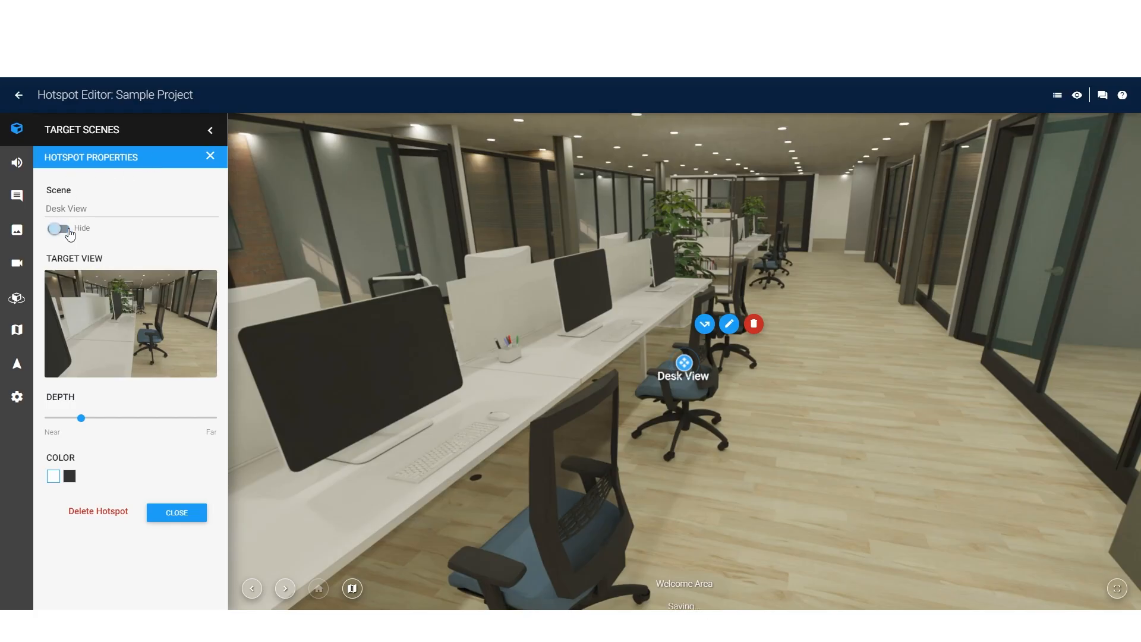
{"action": "left_click", "coordinate": [92, 202]}
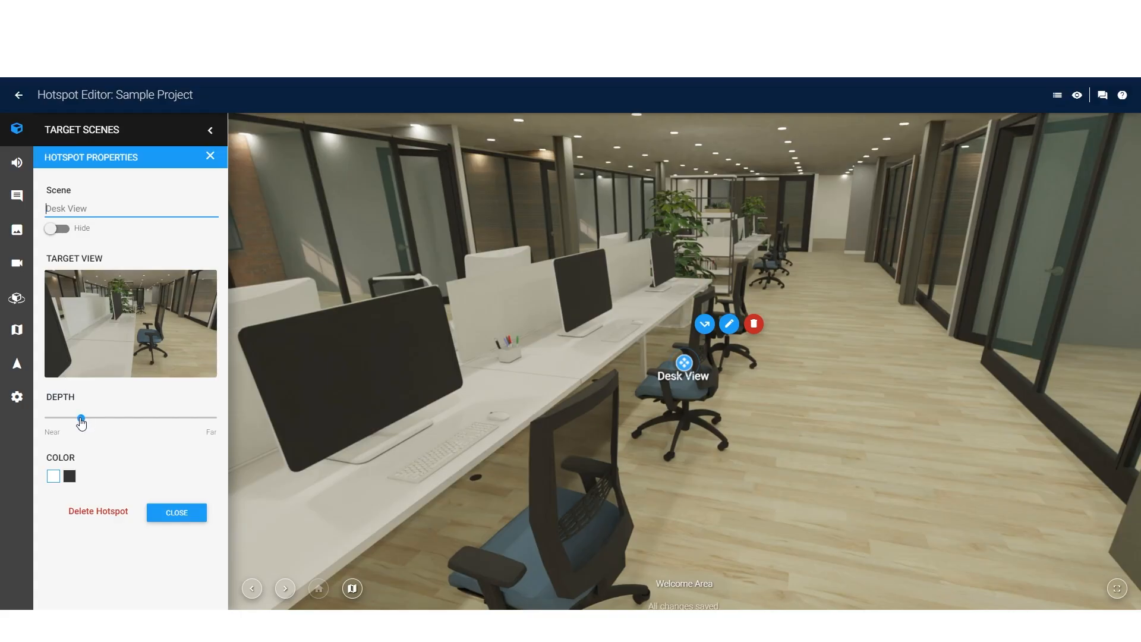
{"action": "mouse_move", "coordinate": [81, 422]}
{"action": "left_mouse_down"}
{"action": "mouse_move", "coordinate": [114, 426]}
{"action": "mouse_move", "coordinate": [30, 425]}
{"action": "mouse_move", "coordinate": [224, 430]}
{"action": "mouse_move", "coordinate": [82, 432]}
{"action": "left_mouse_up"}
{"action": "left_click_drag", "start_coordinate": [82, 432], "coordinate": [82, 432]}
{"action": "left_click", "coordinate": [71, 477]}
{"action": "left_click", "coordinate": [53, 477]}
{"action": "left_click", "coordinate": [170, 512]}
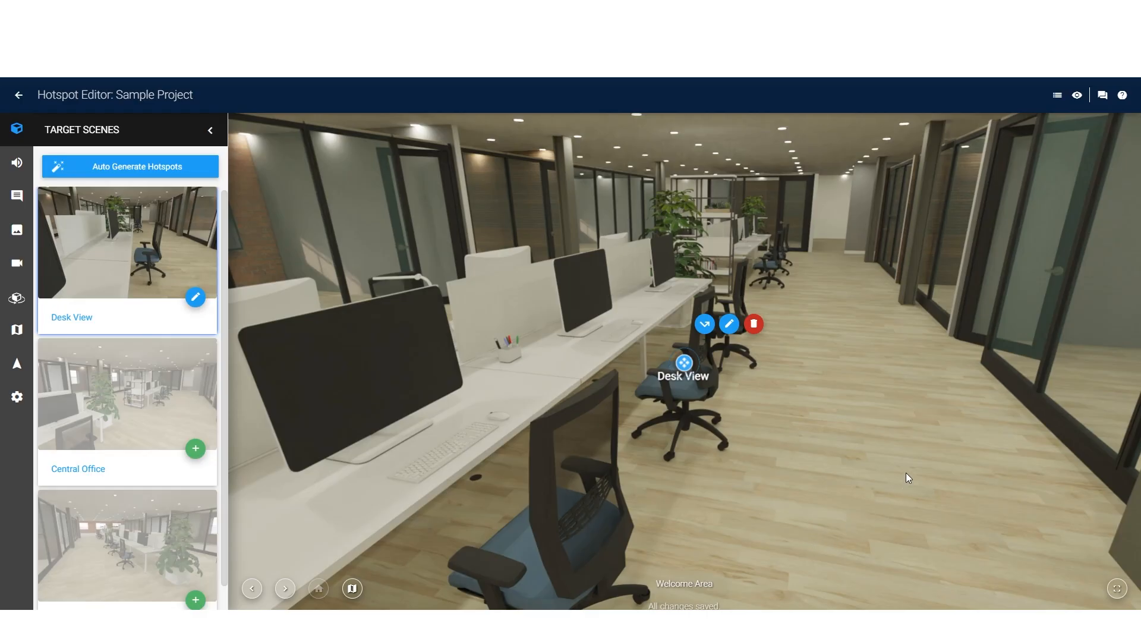
Step: Add a Central Office hotspot at the far end of the Welcome Area aisle and set its depth to about mid-range
{"action": "left_click_drag", "start_coordinate": [905, 477], "coordinate": [849, 510]}
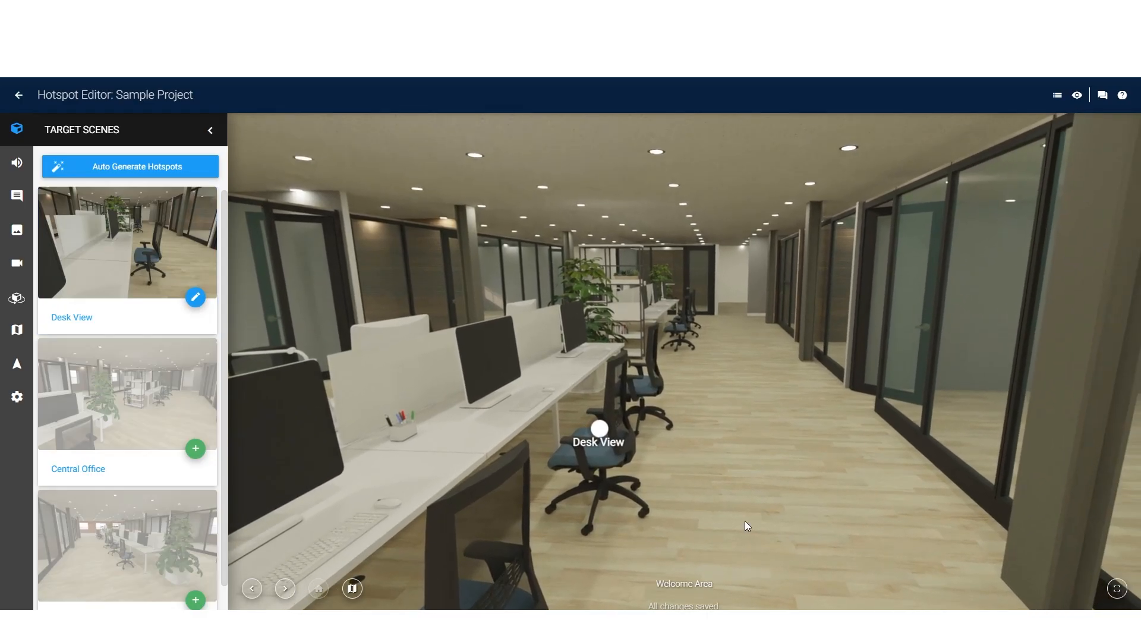
{"action": "left_click_drag", "start_coordinate": [133, 397], "coordinate": [802, 383]}
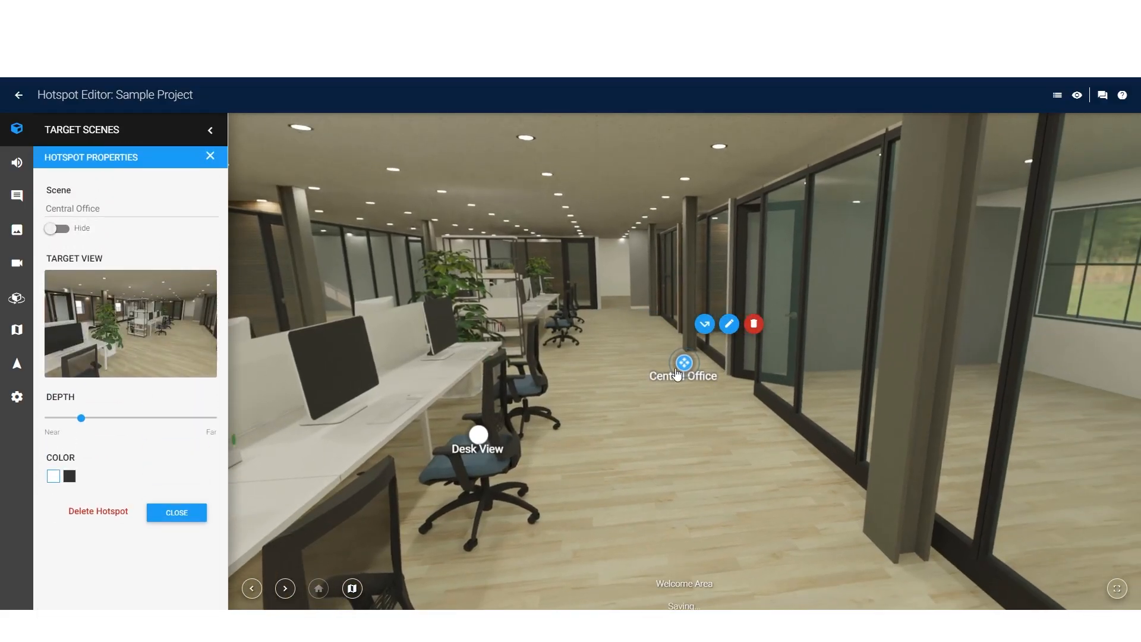
{"action": "left_click_drag", "start_coordinate": [682, 370], "coordinate": [630, 290]}
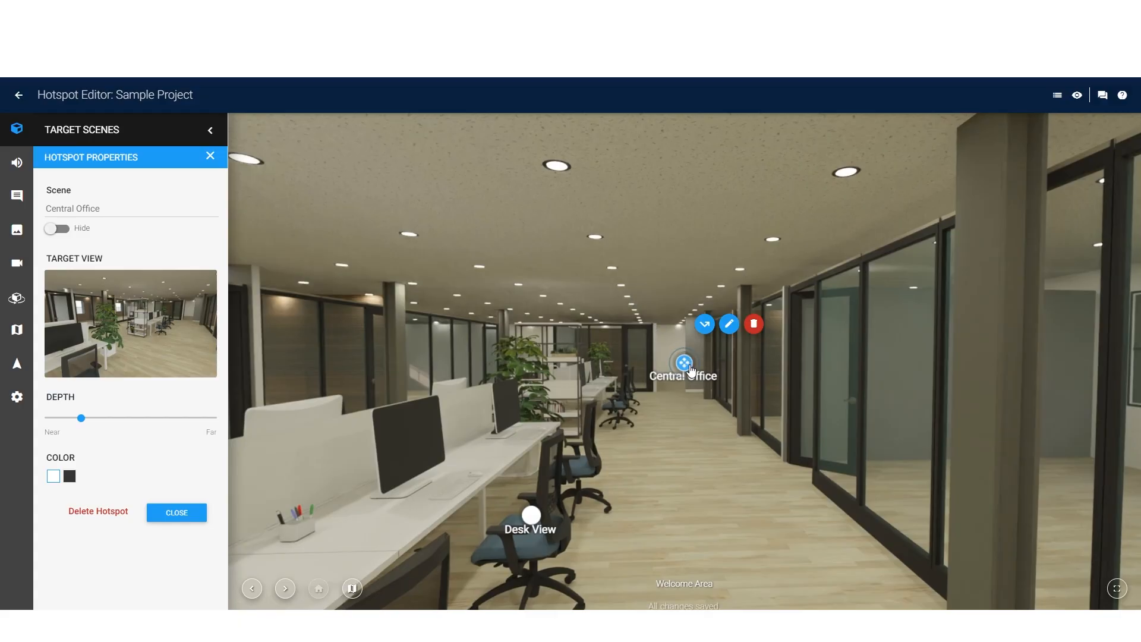
{"action": "left_click_drag", "start_coordinate": [691, 370], "coordinate": [684, 468]}
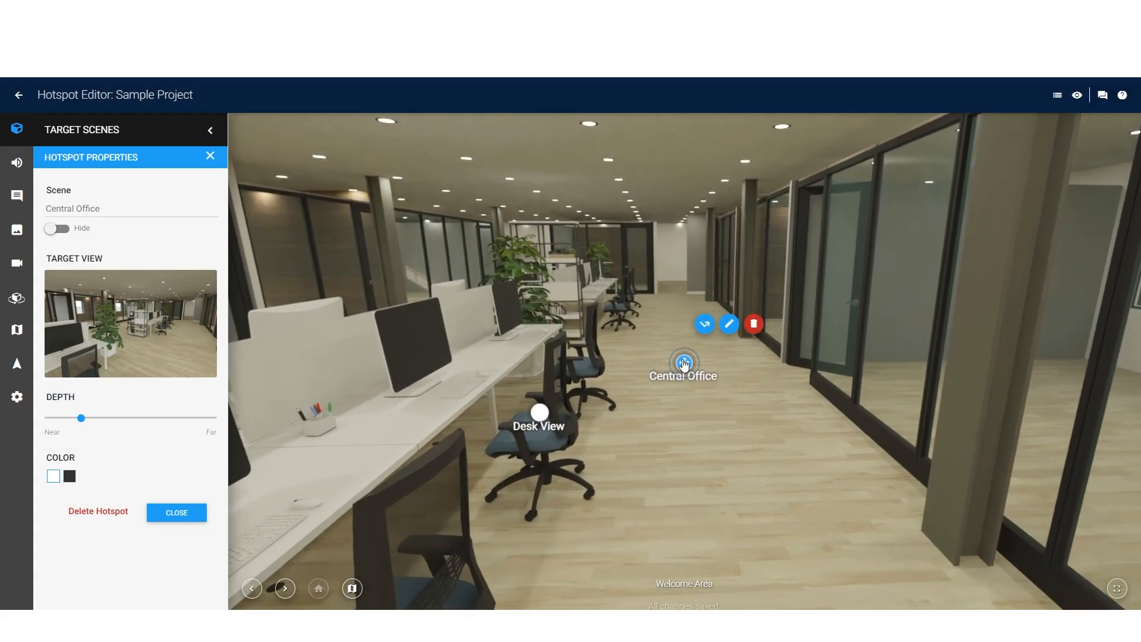
{"action": "left_click_drag", "start_coordinate": [684, 365], "coordinate": [688, 273]}
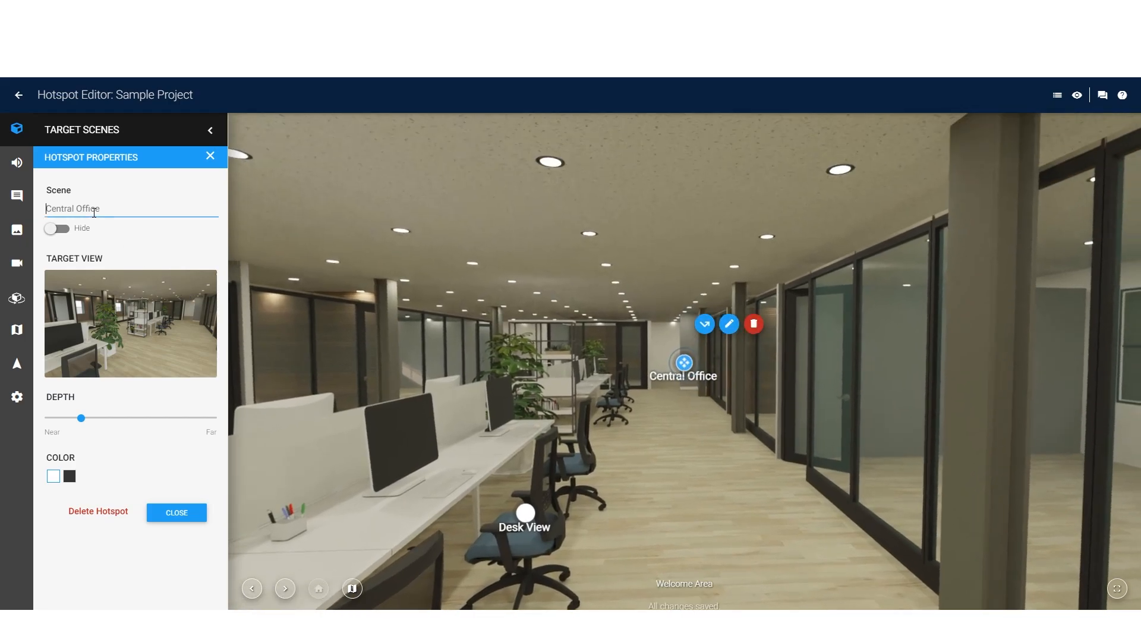
{"action": "left_click_drag", "start_coordinate": [82, 419], "coordinate": [132, 426]}
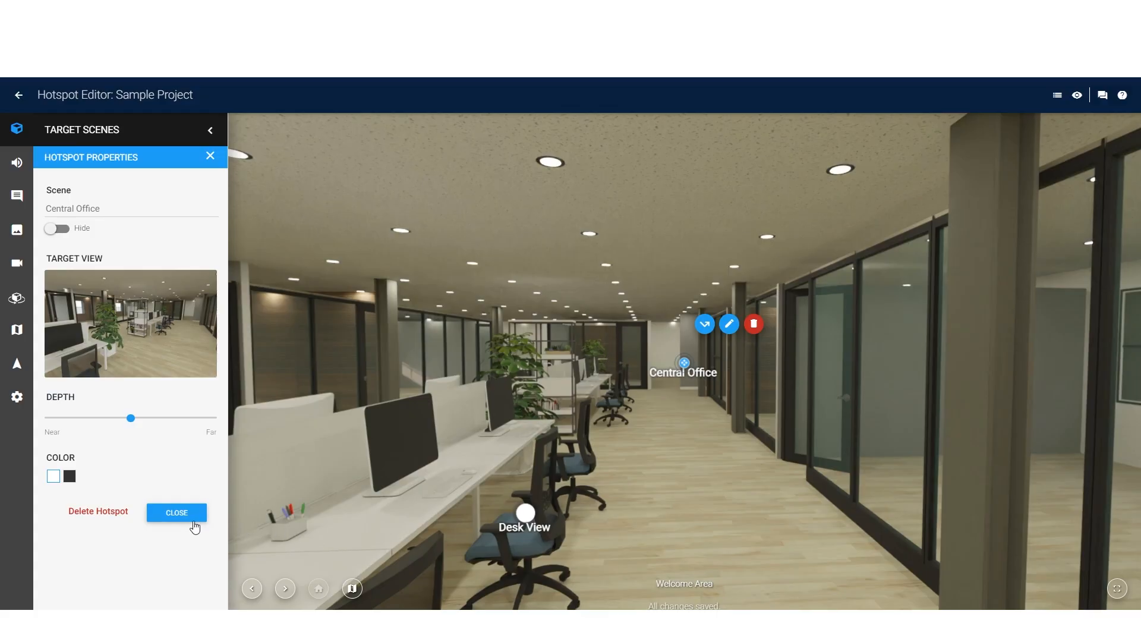
{"action": "left_click", "coordinate": [177, 512]}
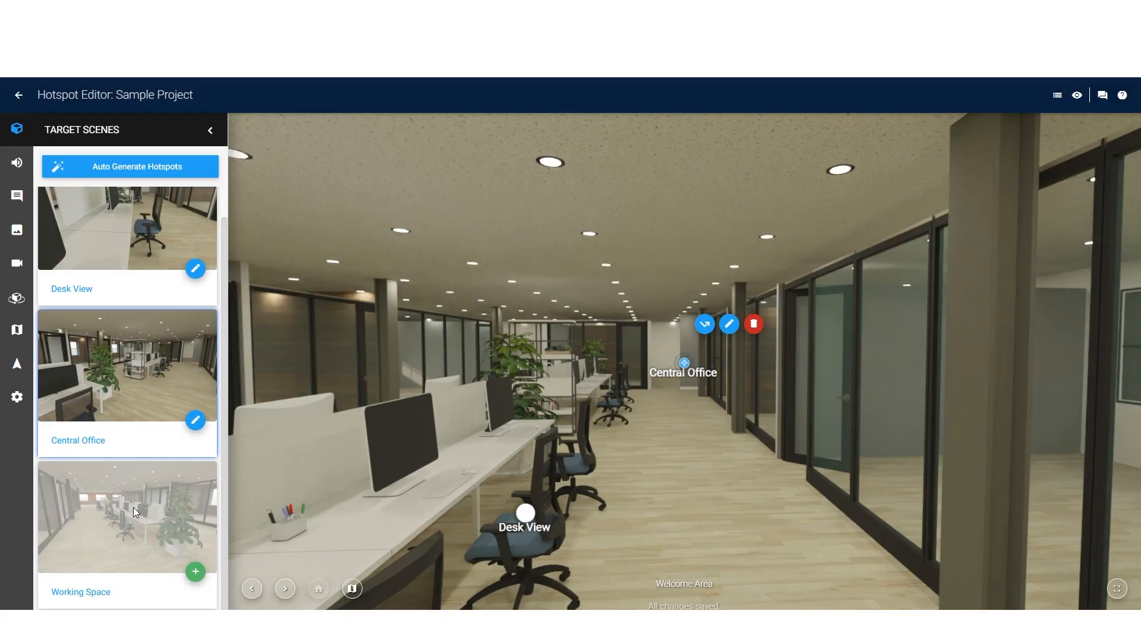
Step: Add a Working Space hotspot over the far door in the Welcome Area scene, with depth about three quarters towards far
{"action": "left_click_drag", "start_coordinate": [138, 515], "coordinate": [622, 355]}
{"action": "left_click", "coordinate": [622, 355]}
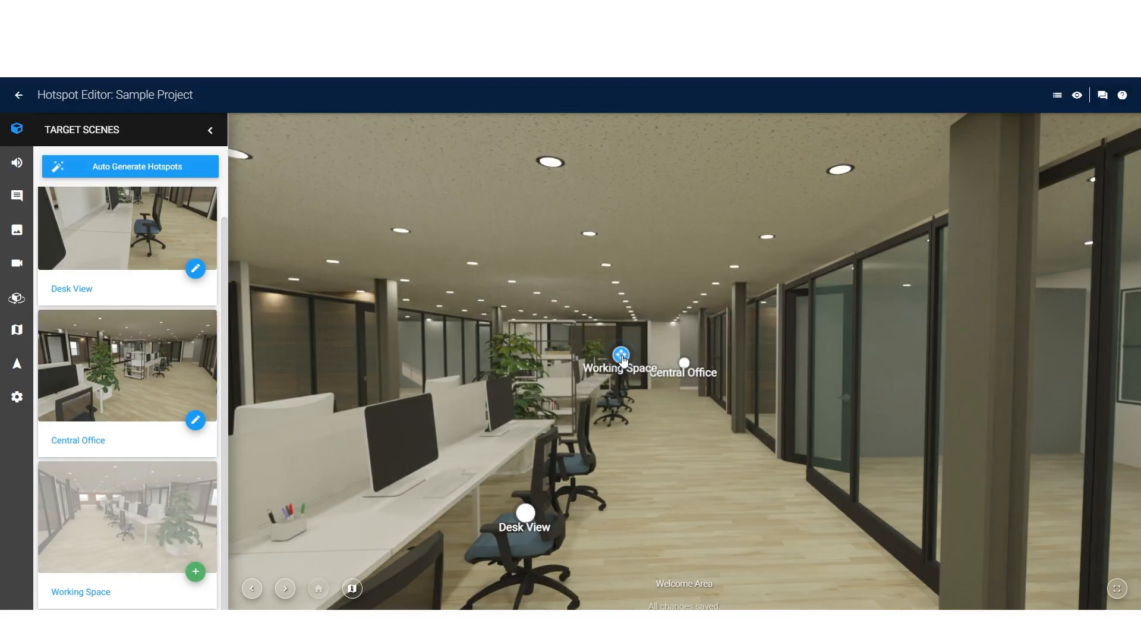
{"action": "left_click_drag", "start_coordinate": [82, 418], "coordinate": [175, 419]}
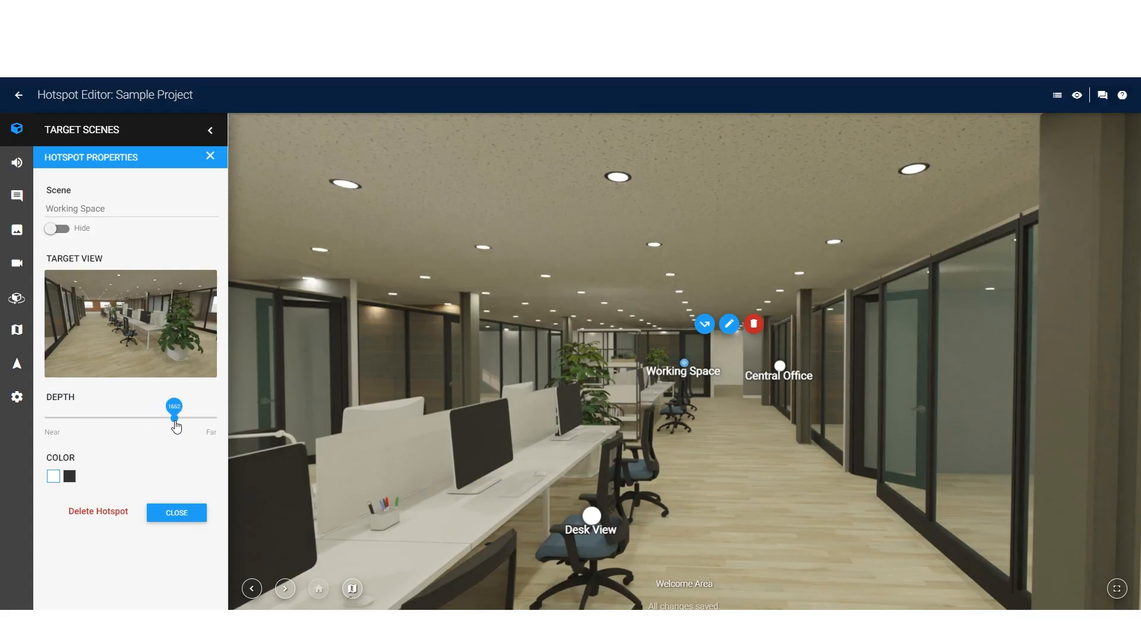
{"action": "left_click", "coordinate": [176, 514]}
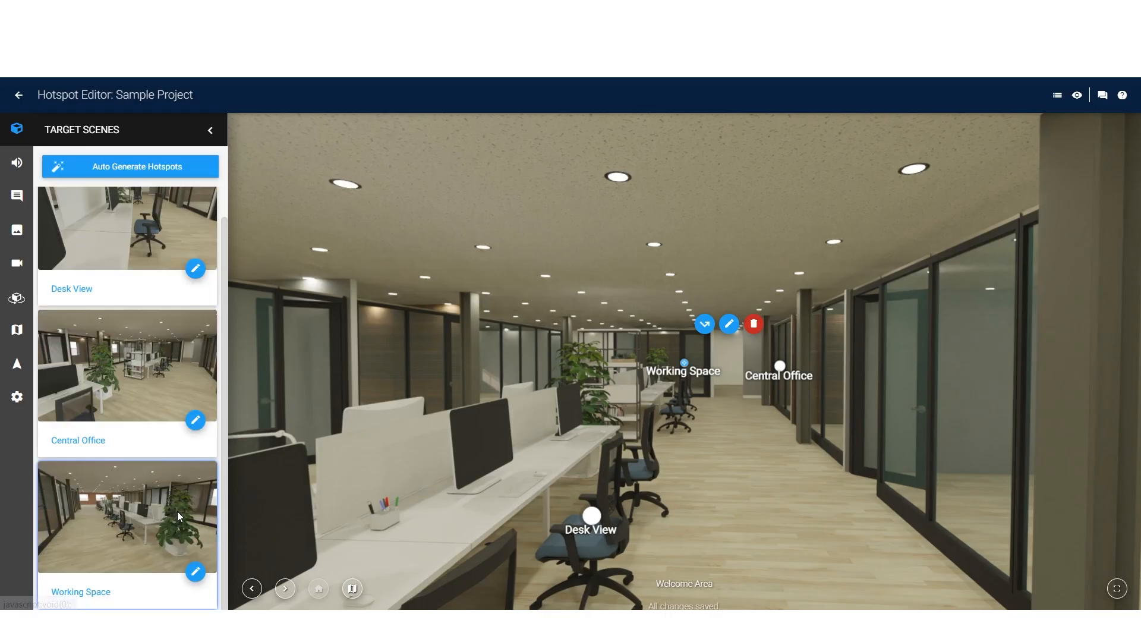
Step: In the Desk View scene, add a Central Office hotspot on the column by the glass offices, with about mid-range depth
{"action": "left_click", "coordinate": [280, 593]}
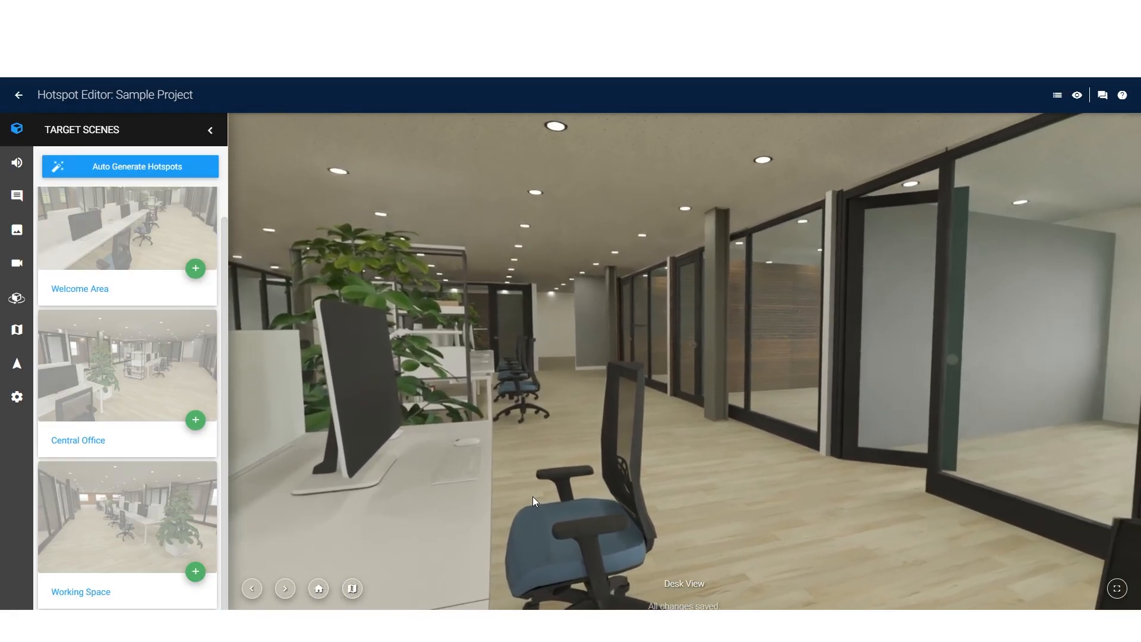
{"action": "left_click", "coordinate": [138, 374]}
{"action": "left_click_drag", "start_coordinate": [84, 420], "coordinate": [134, 427]}
{"action": "left_click", "coordinate": [176, 512]}
Step: Add a Working Space hotspot at the far door in the Desk View scene, with depth about four fifths towards far
{"action": "left_click_drag", "start_coordinate": [133, 511], "coordinate": [469, 380]}
{"action": "left_click_drag", "start_coordinate": [84, 418], "coordinate": [180, 418]}
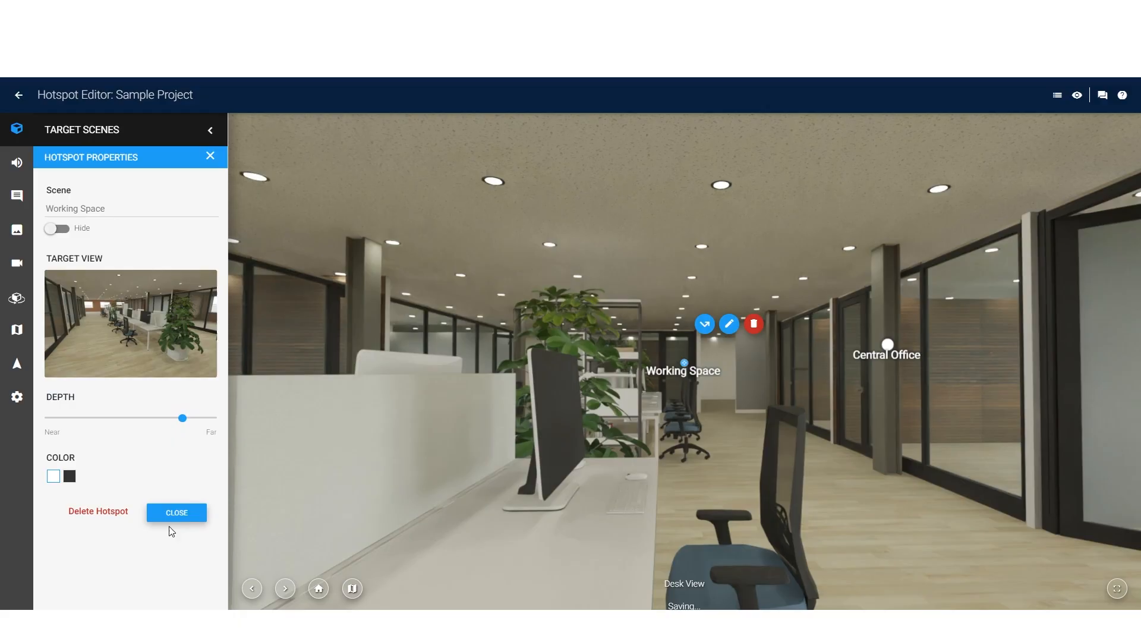
{"action": "left_click", "coordinate": [172, 514]}
Step: Add a Welcome Area hotspot on the brick wall in the Desk View scene, with about mid-range depth
{"action": "left_click_drag", "start_coordinate": [813, 428], "coordinate": [387, 438]}
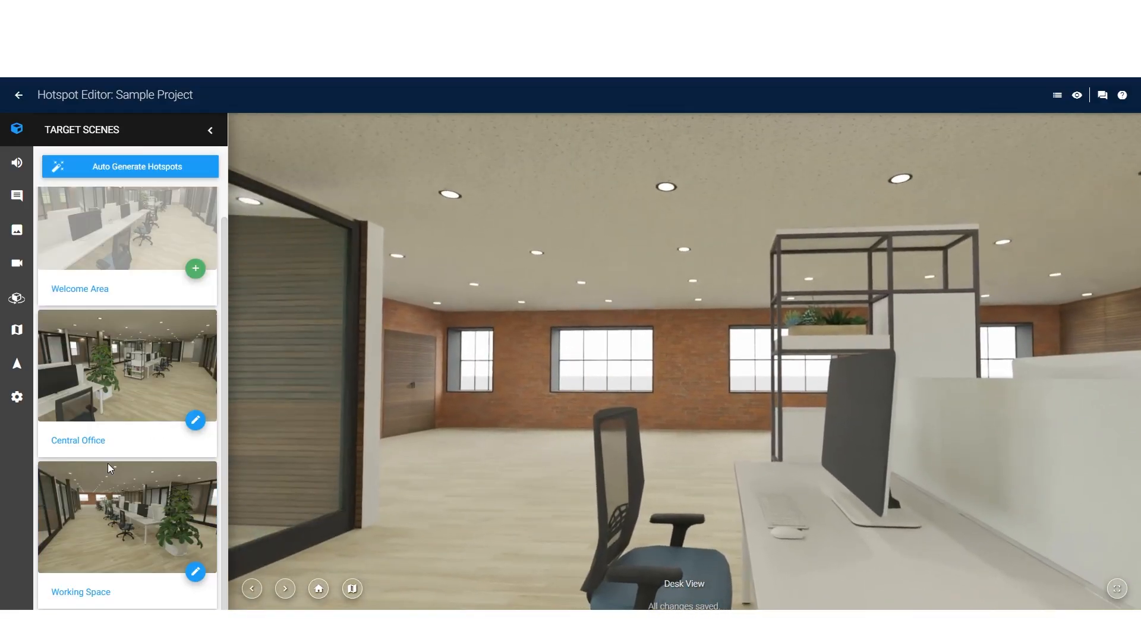
{"action": "left_click_drag", "start_coordinate": [140, 215], "coordinate": [523, 345]}
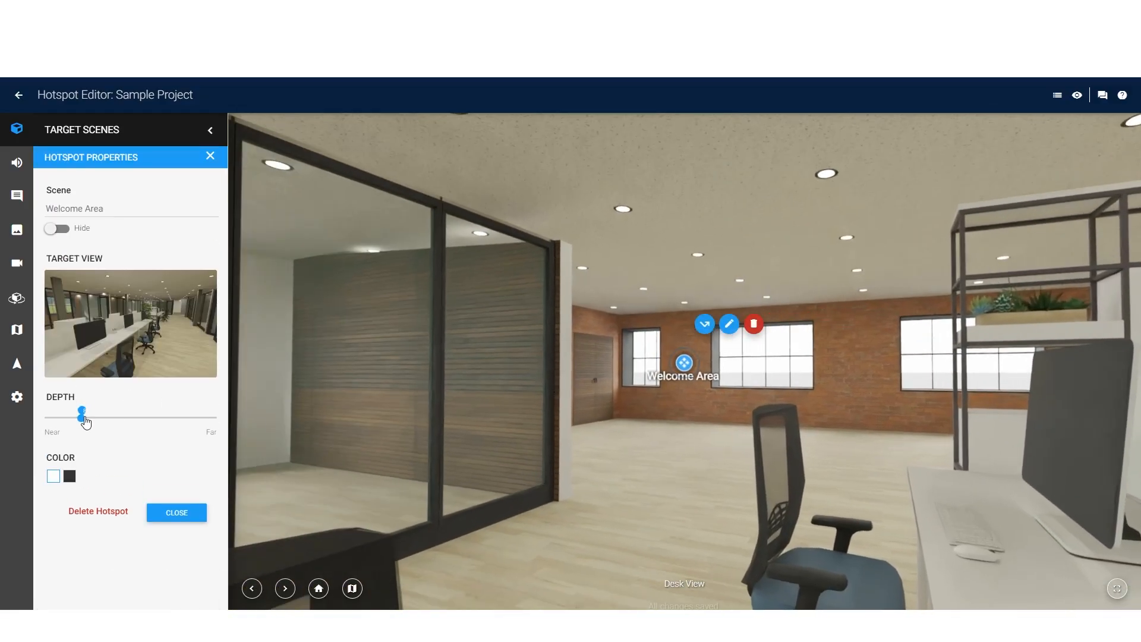
{"action": "left_click_drag", "start_coordinate": [84, 418], "coordinate": [128, 418]}
{"action": "left_click", "coordinate": [170, 511]}
Step: In the Central Office scene, add a Working Space hotspot over the far door, with depth about three quarters towards far
{"action": "left_click", "coordinate": [285, 589]}
{"action": "left_click_drag", "start_coordinate": [710, 462], "coordinate": [576, 517]}
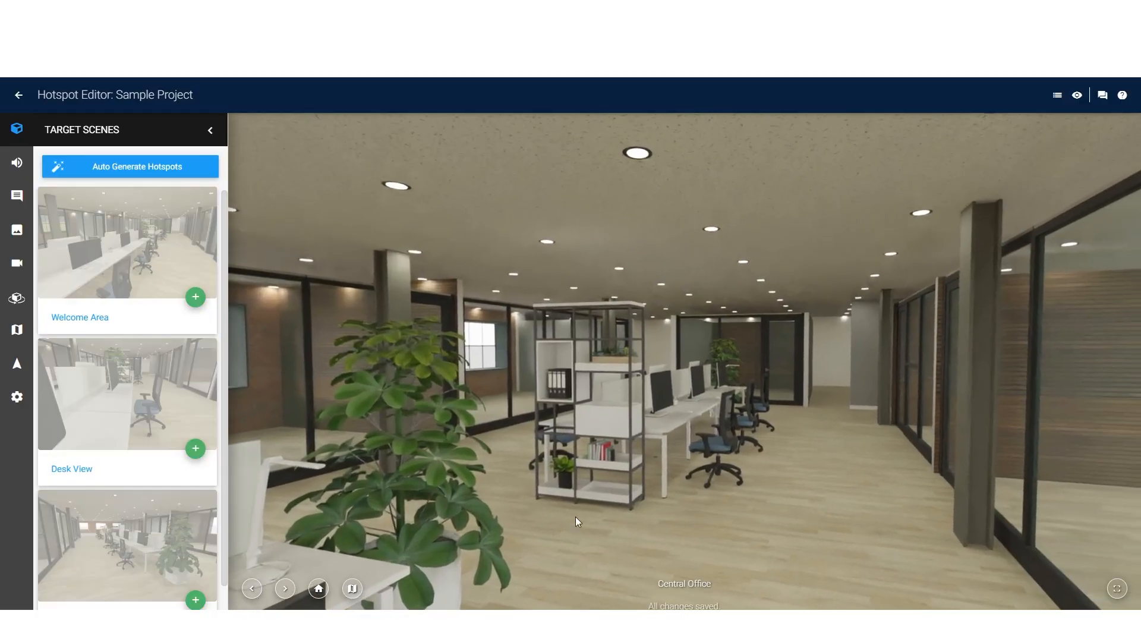
{"action": "left_click_drag", "start_coordinate": [134, 540], "coordinate": [714, 369]}
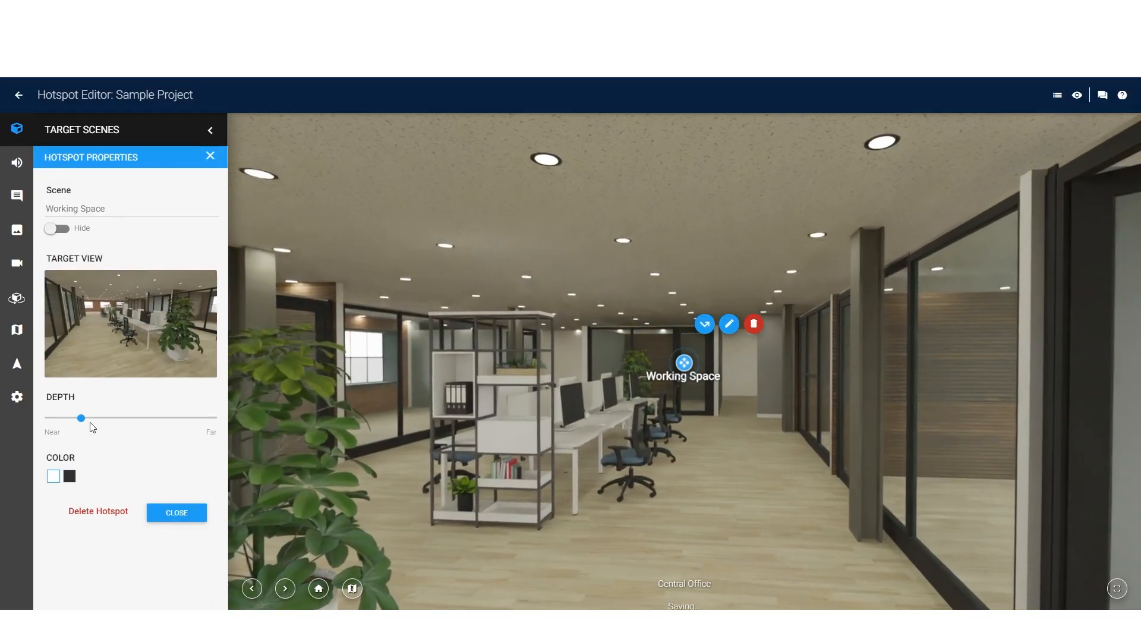
{"action": "left_click_drag", "start_coordinate": [89, 421], "coordinate": [176, 425]}
{"action": "left_click", "coordinate": [173, 513]}
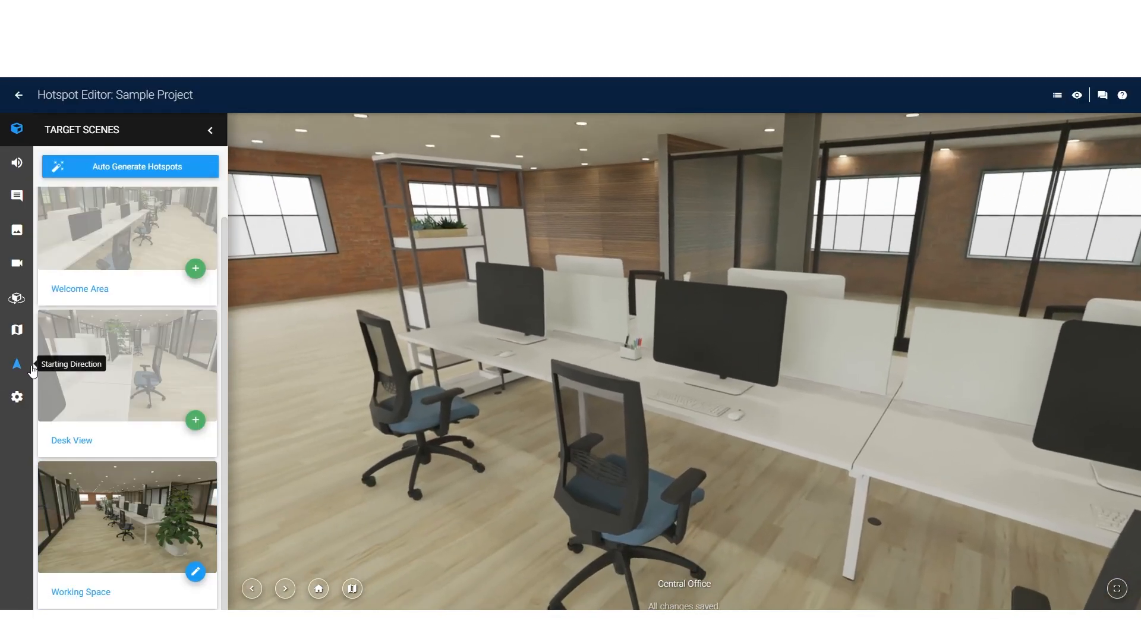
Step: In Central Office, add a Desk View hotspot on a desk chair and a Welcome Area hotspot on the brick wall at about mid-range depth
{"action": "left_click_drag", "start_coordinate": [128, 365], "coordinate": [618, 466]}
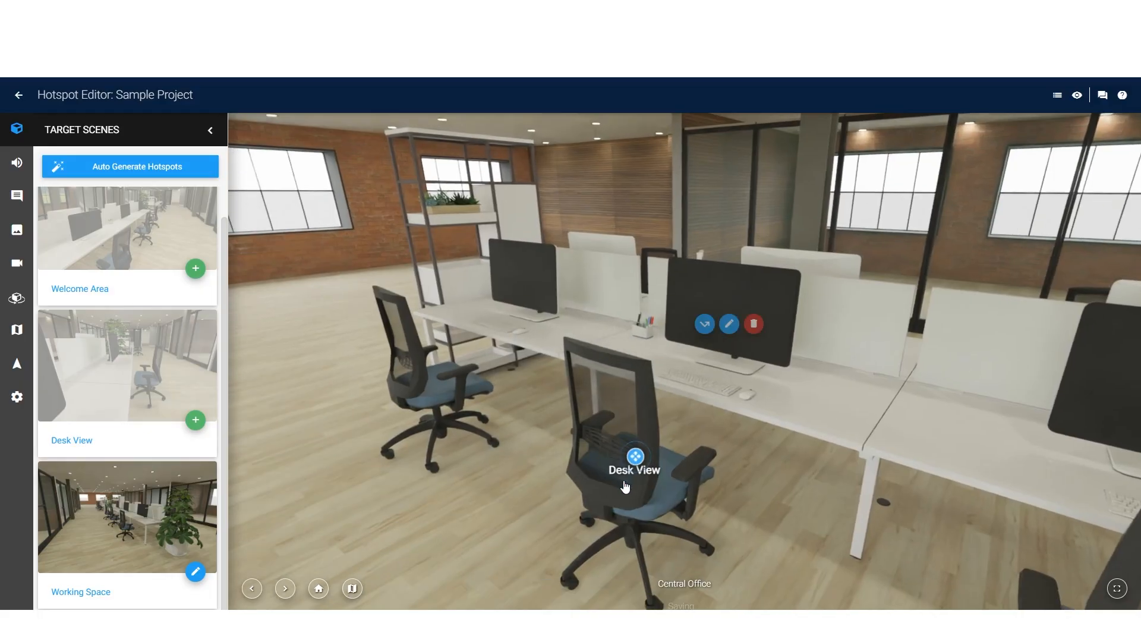
{"action": "left_click", "coordinate": [173, 513]}
{"action": "left_click_drag", "start_coordinate": [368, 416], "coordinate": [449, 442]}
{"action": "left_click_drag", "start_coordinate": [117, 267], "coordinate": [539, 347]}
{"action": "left_click_drag", "start_coordinate": [82, 419], "coordinate": [130, 419]}
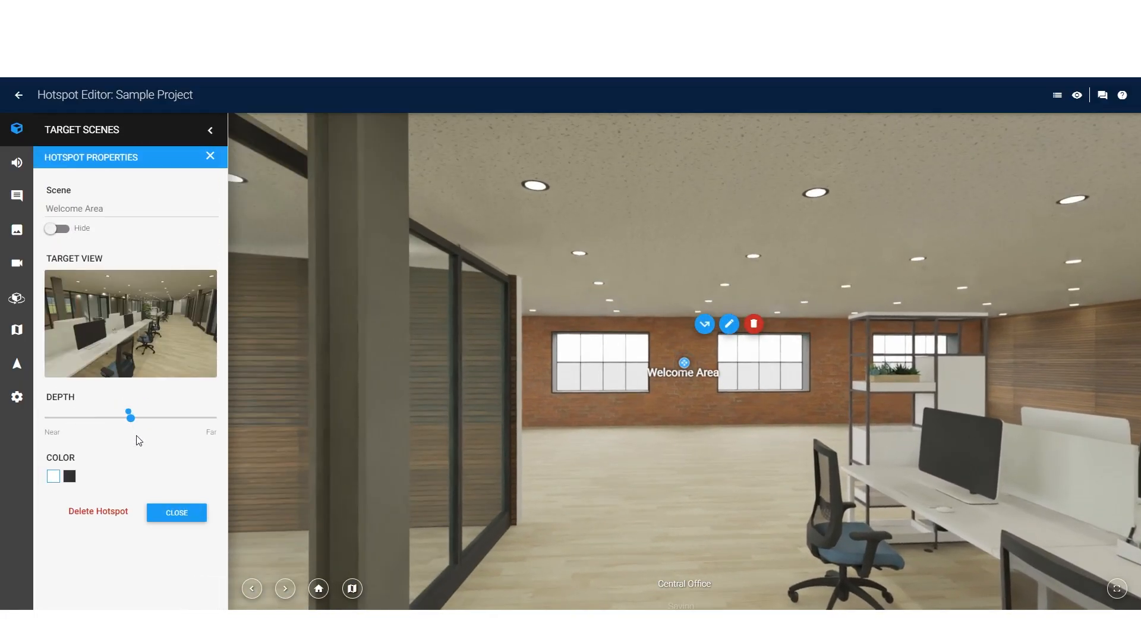
{"action": "left_click", "coordinate": [174, 513]}
Step: In the Working Space scene, add a Central Office hotspot at the far end of the aisle and push its depth farther away
{"action": "left_click", "coordinate": [285, 589]}
{"action": "left_click_drag", "start_coordinate": [526, 519], "coordinate": [582, 588]}
{"action": "left_click_drag", "start_coordinate": [101, 536], "coordinate": [490, 350]}
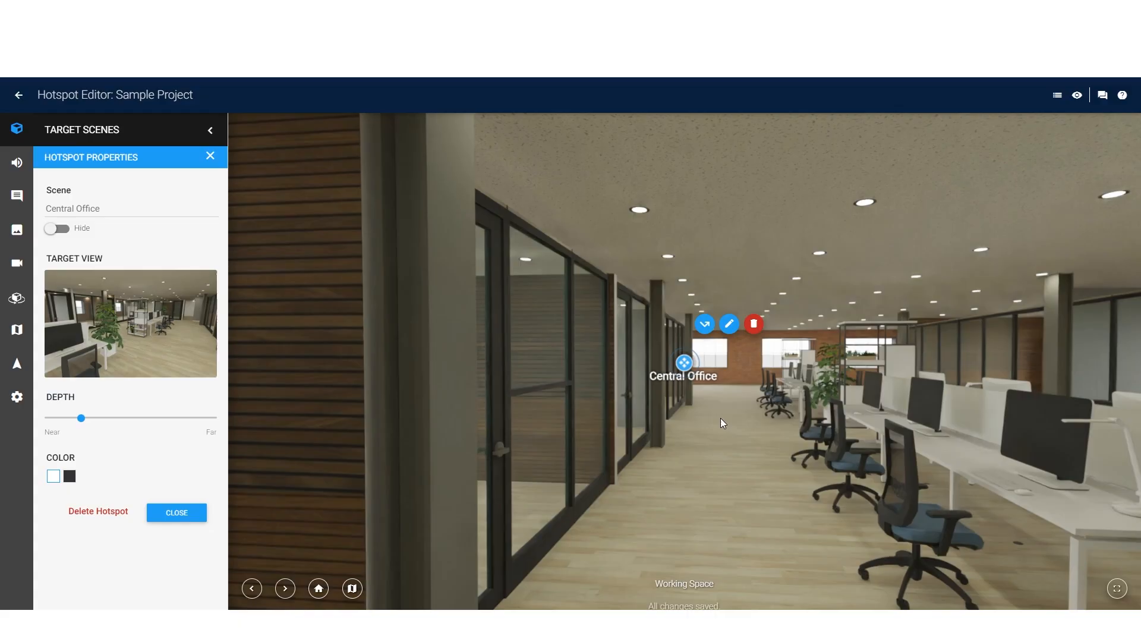
{"action": "left_click", "coordinate": [720, 423]}
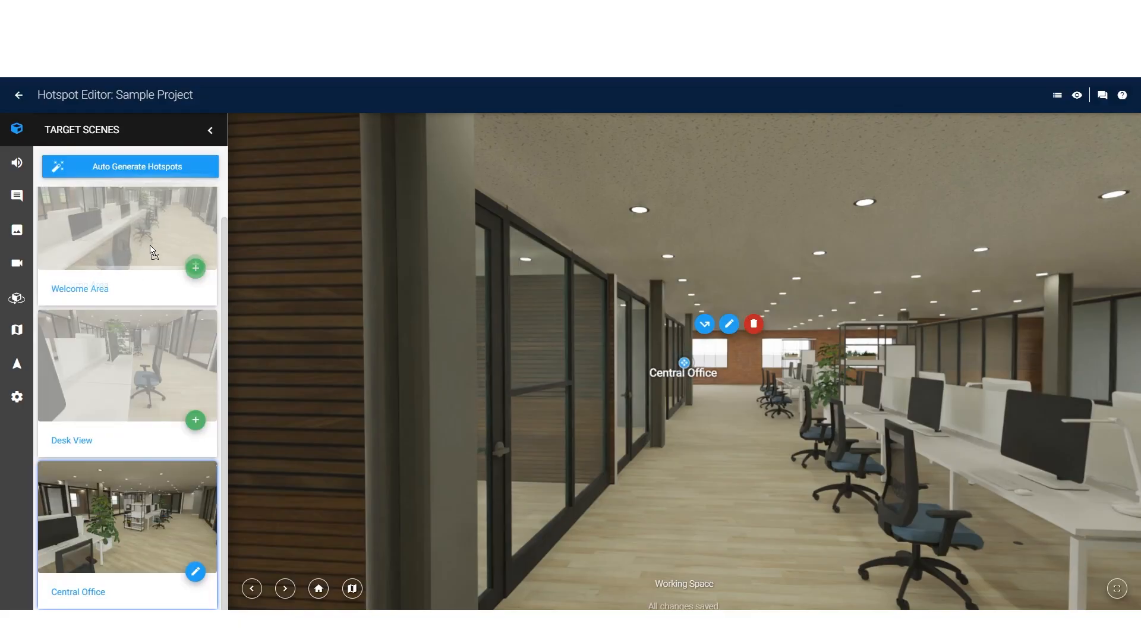
Step: In the Working Space scene, add a Welcome Area hotspot on the far brick wall and push its depth farther away
{"action": "left_click_drag", "start_coordinate": [144, 244], "coordinate": [632, 330]}
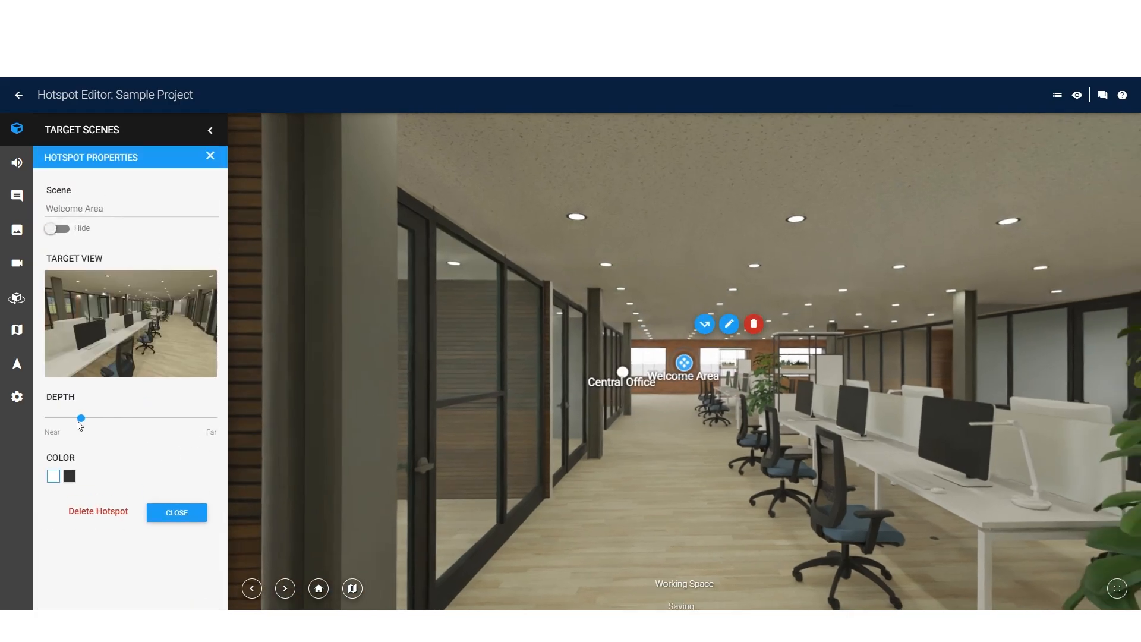
{"action": "left_click_drag", "start_coordinate": [79, 423], "coordinate": [173, 426]}
{"action": "left_click", "coordinate": [176, 512]}
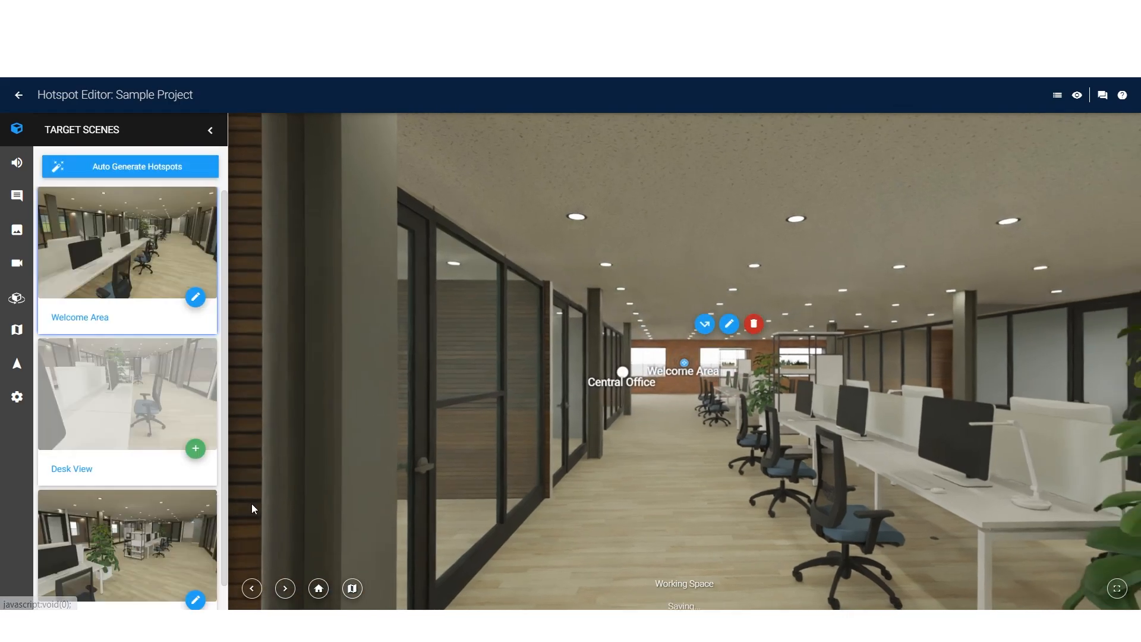
{"action": "left_click", "coordinate": [602, 367]}
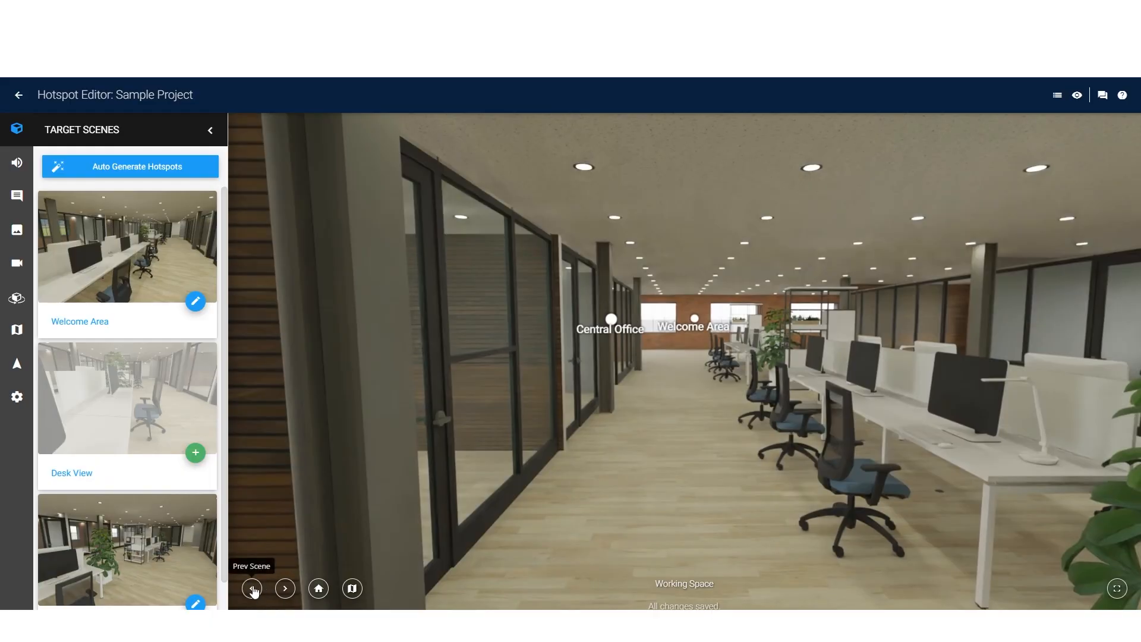
{"action": "left_click", "coordinate": [614, 326]}
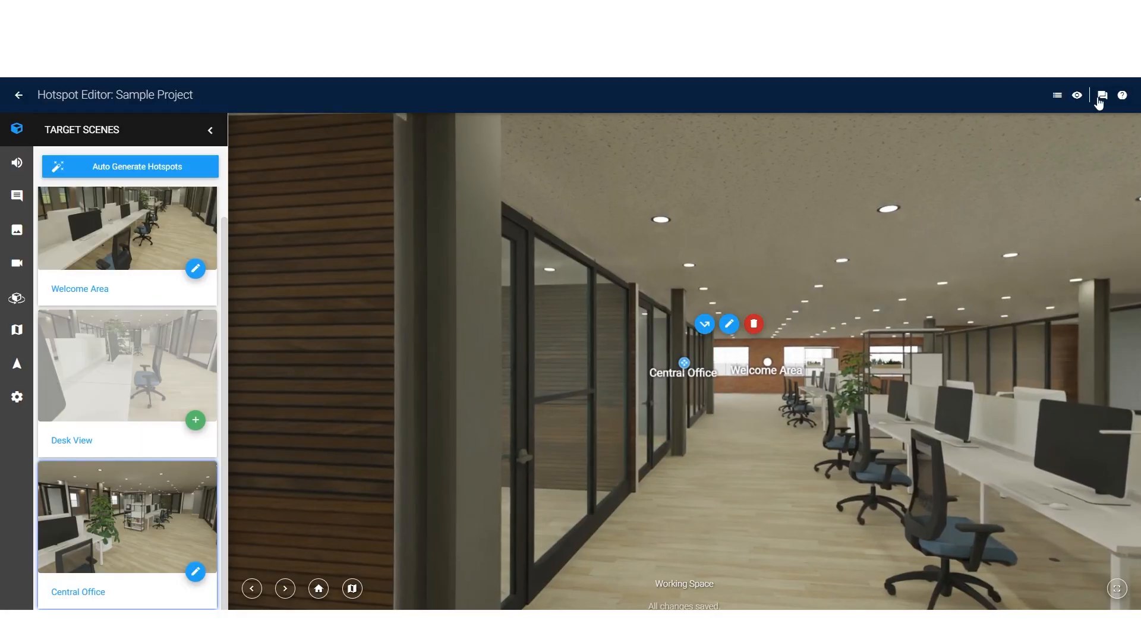
Step: Switch the hotspot editor to the Welcome Area scene
{"action": "left_click", "coordinate": [1058, 96]}
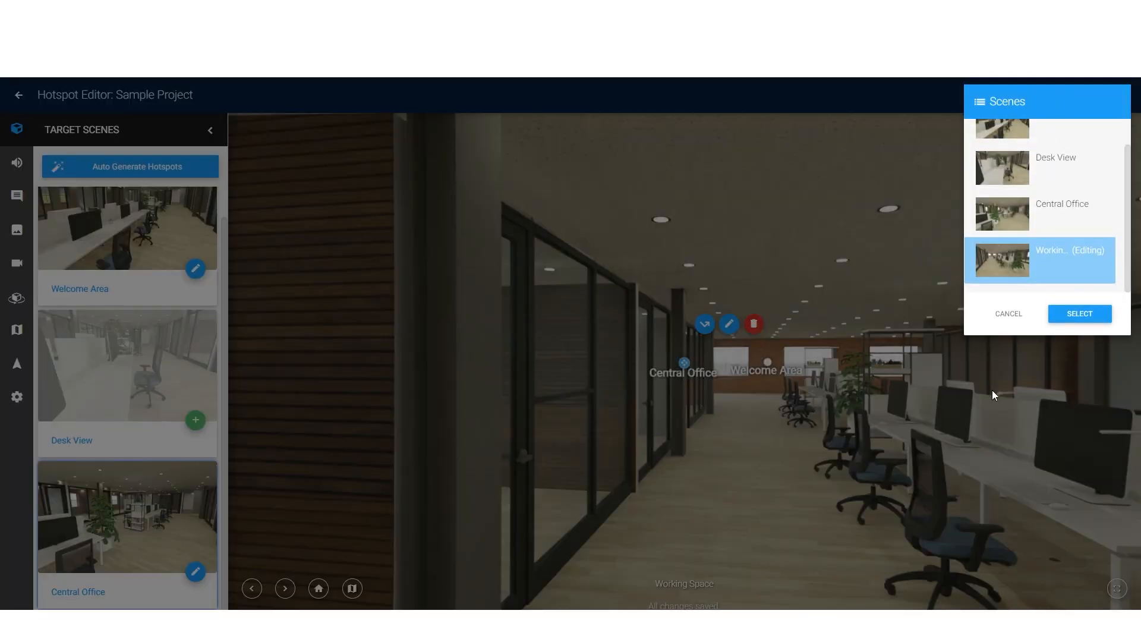
{"action": "scroll", "coordinate": [1002, 219], "scroll_direction": "up", "scroll_amount": 1}
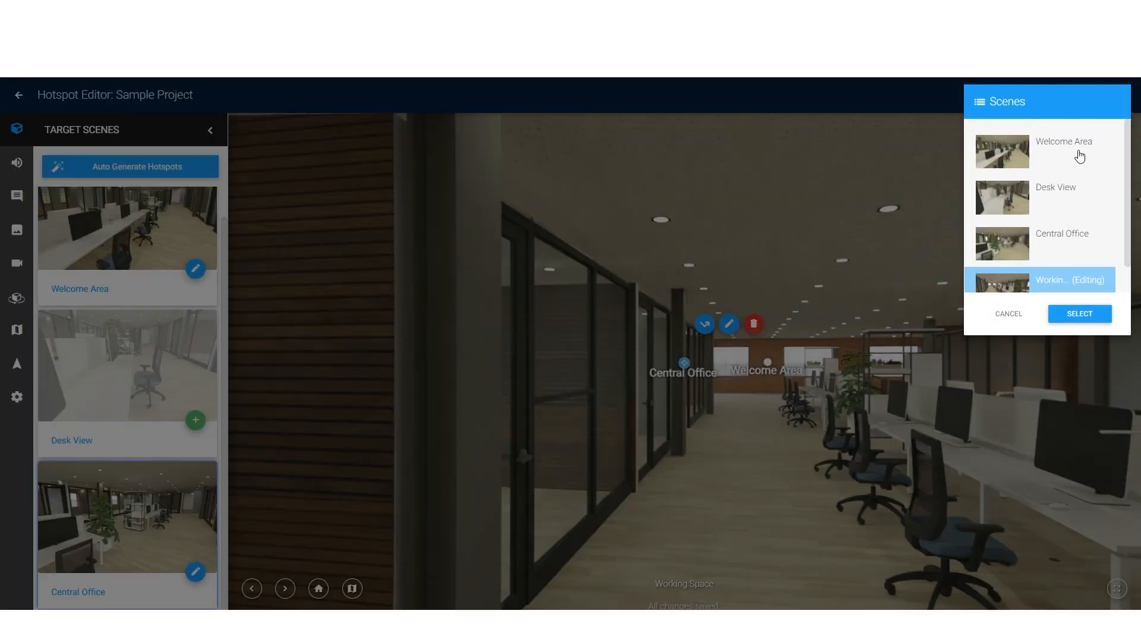
{"action": "left_click", "coordinate": [1080, 157]}
{"action": "left_click", "coordinate": [1058, 305]}
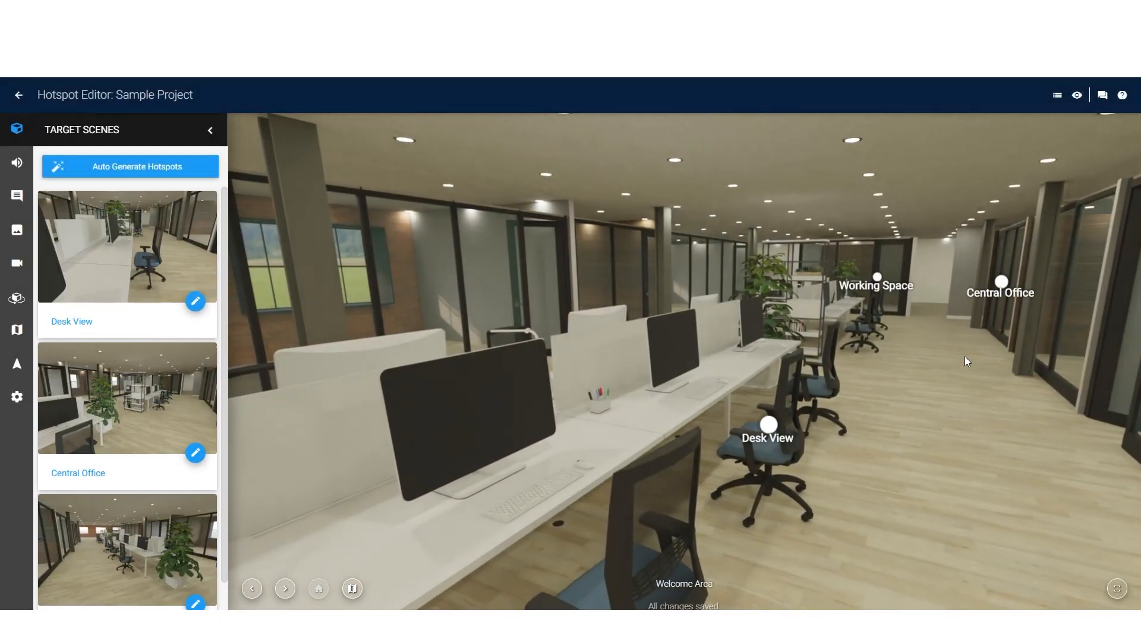
Step: Preview the tour in 360 and follow the hotspots from Welcome Area to Central Office and on to Desk View
{"action": "left_click", "coordinate": [1077, 97]}
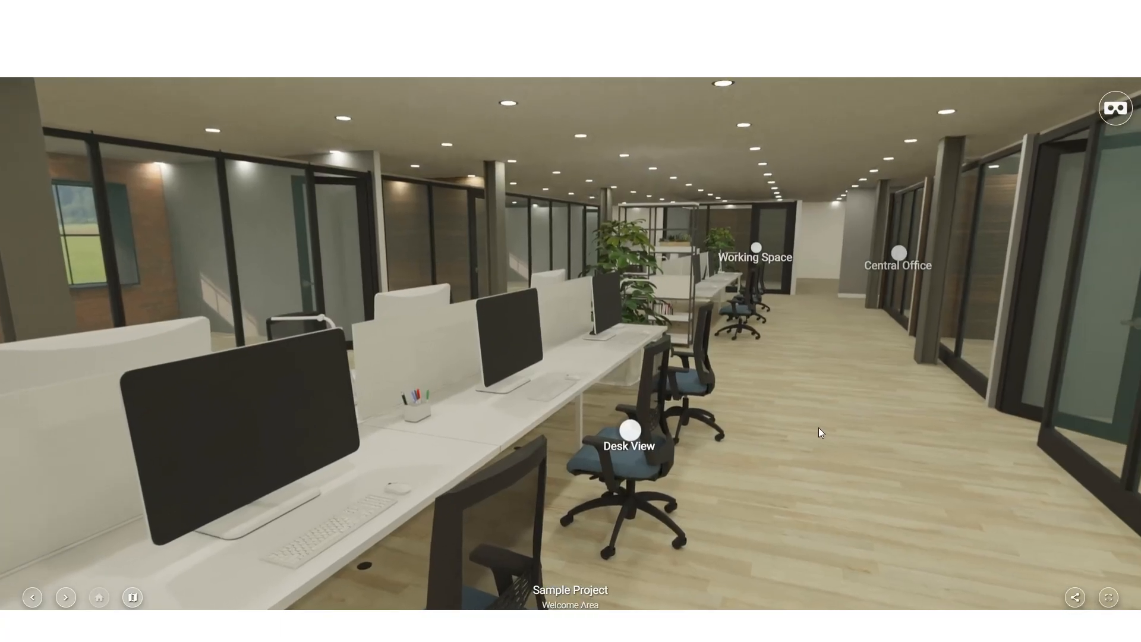
{"action": "left_click_drag", "start_coordinate": [819, 428], "coordinate": [690, 468]}
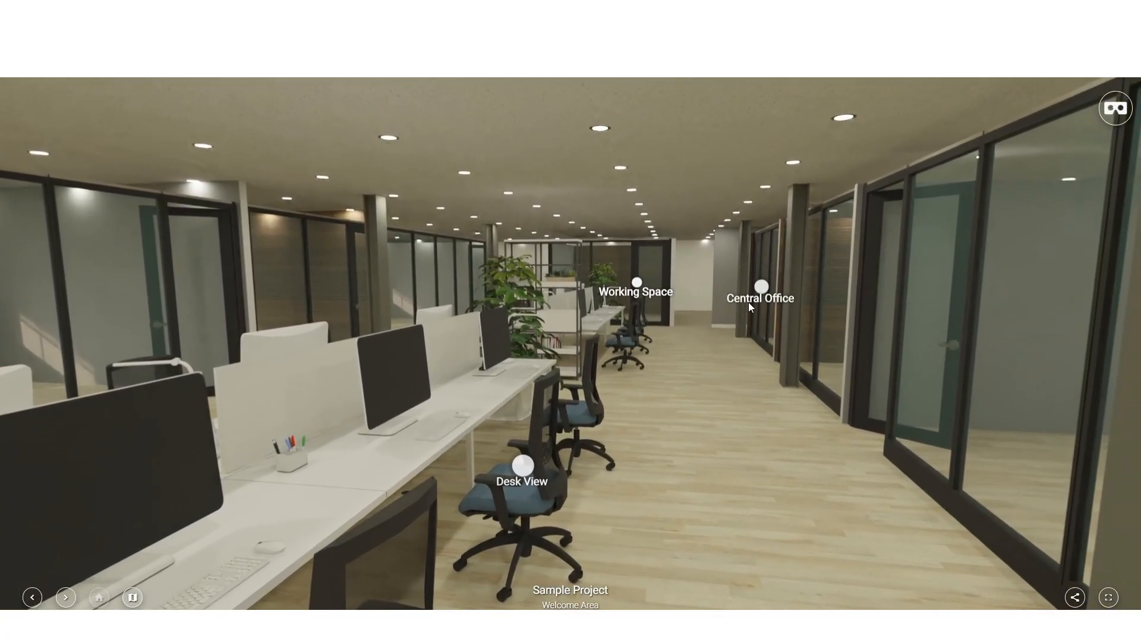
{"action": "left_click", "coordinate": [756, 287]}
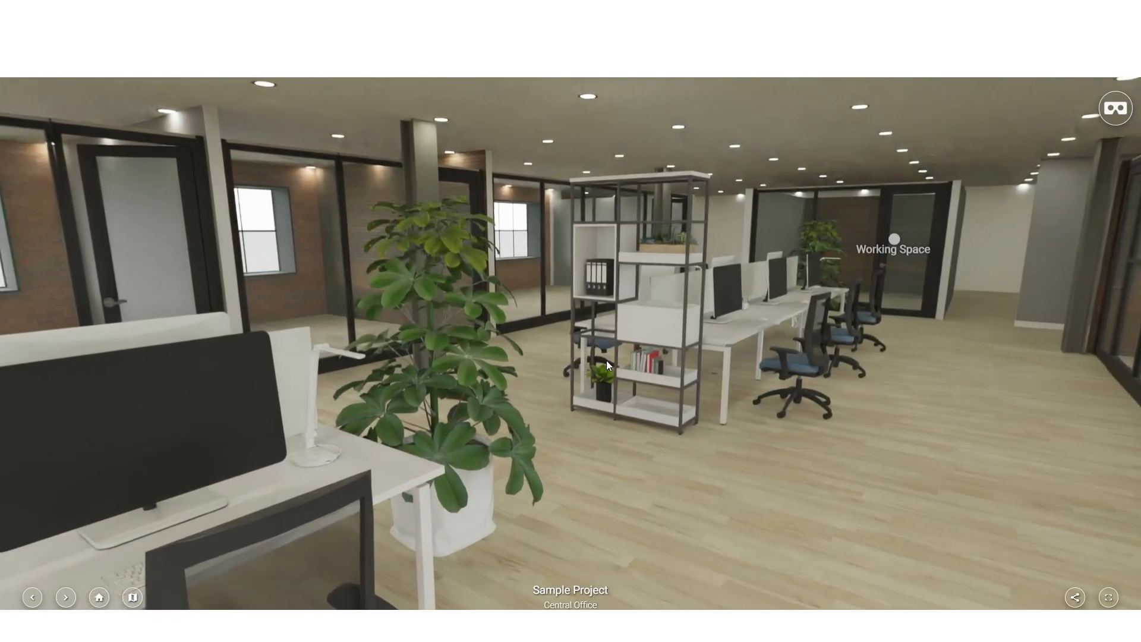
{"action": "left_click_drag", "start_coordinate": [606, 360], "coordinate": [1011, 264]}
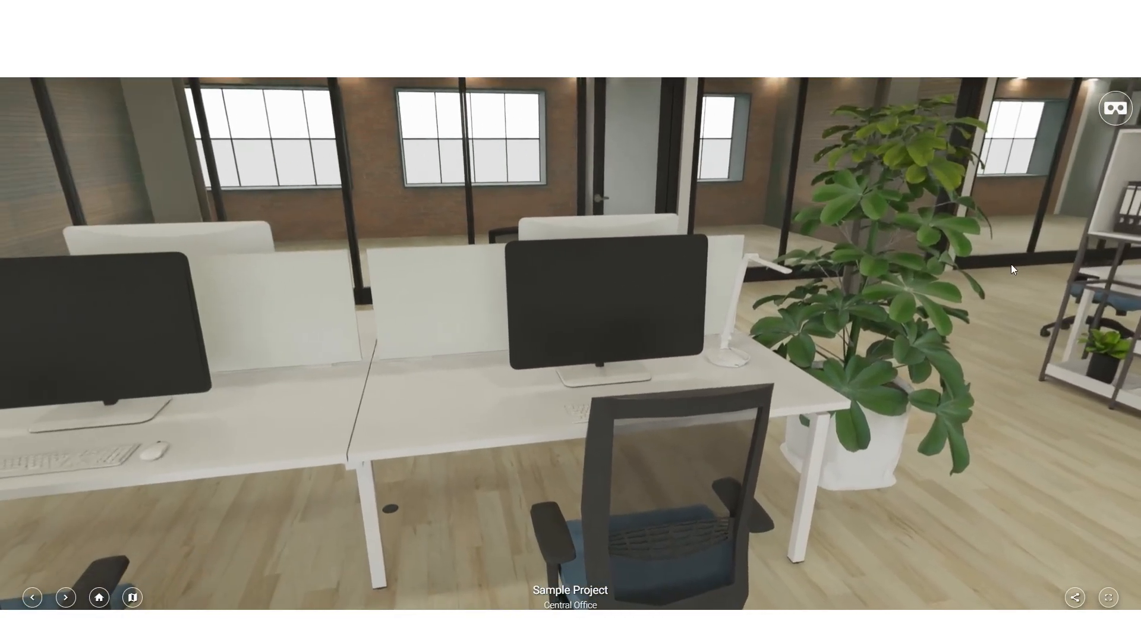
{"action": "left_click_drag", "start_coordinate": [236, 393], "coordinate": [707, 297]}
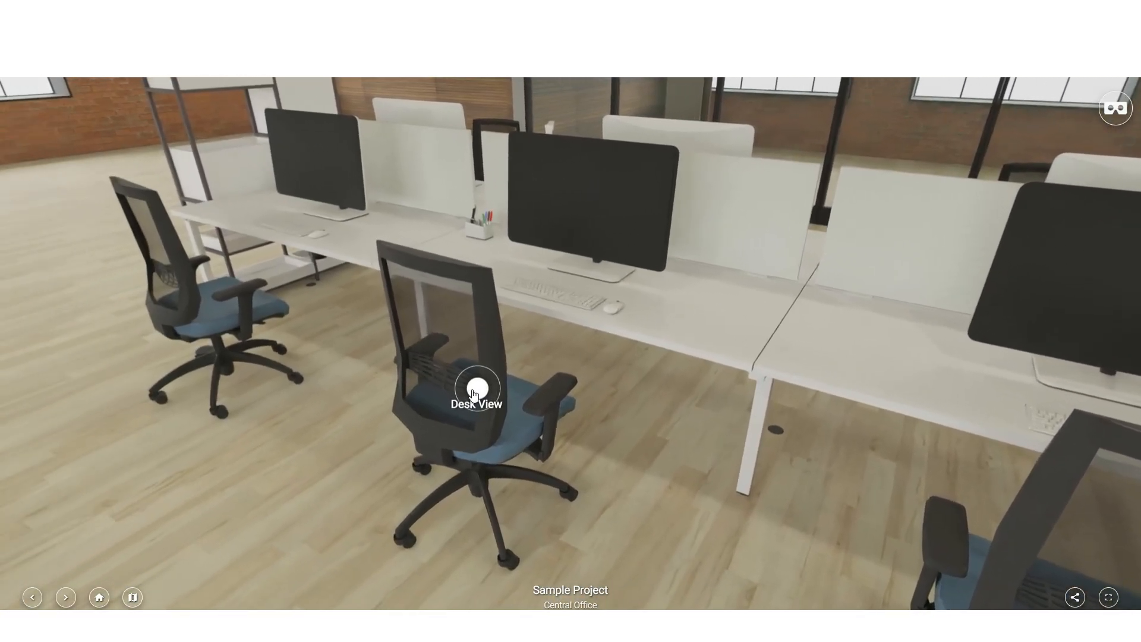
{"action": "left_click", "coordinate": [476, 390]}
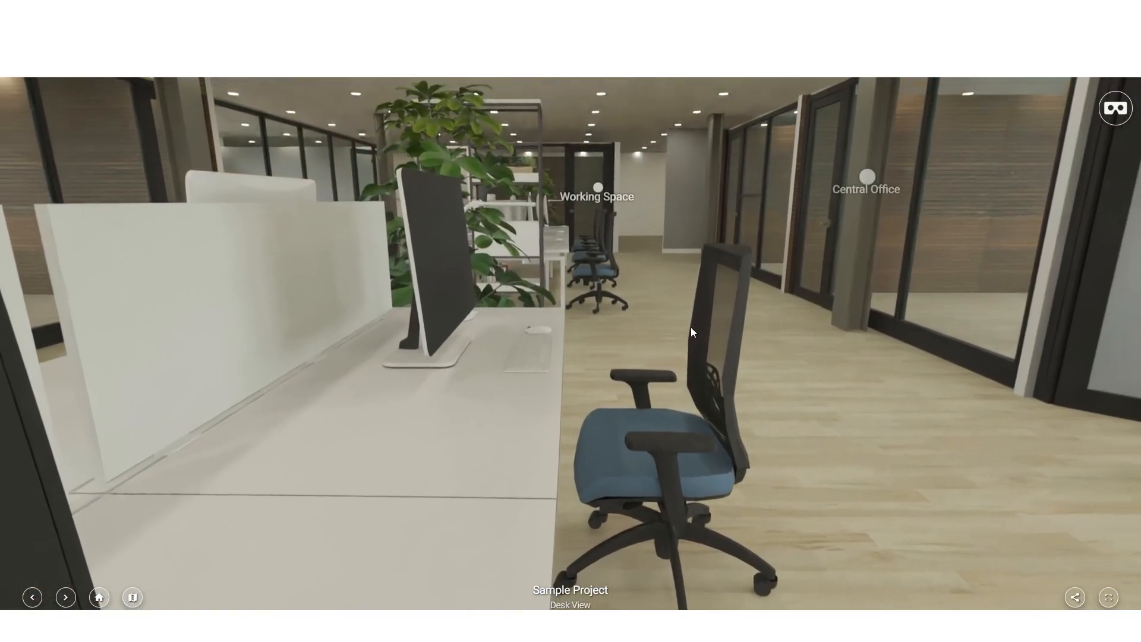
Step: Test the remaining tour links by following the hotspots from Desk View to Working Space and back to Welcome Area
{"action": "left_click_drag", "start_coordinate": [690, 328], "coordinate": [558, 486]}
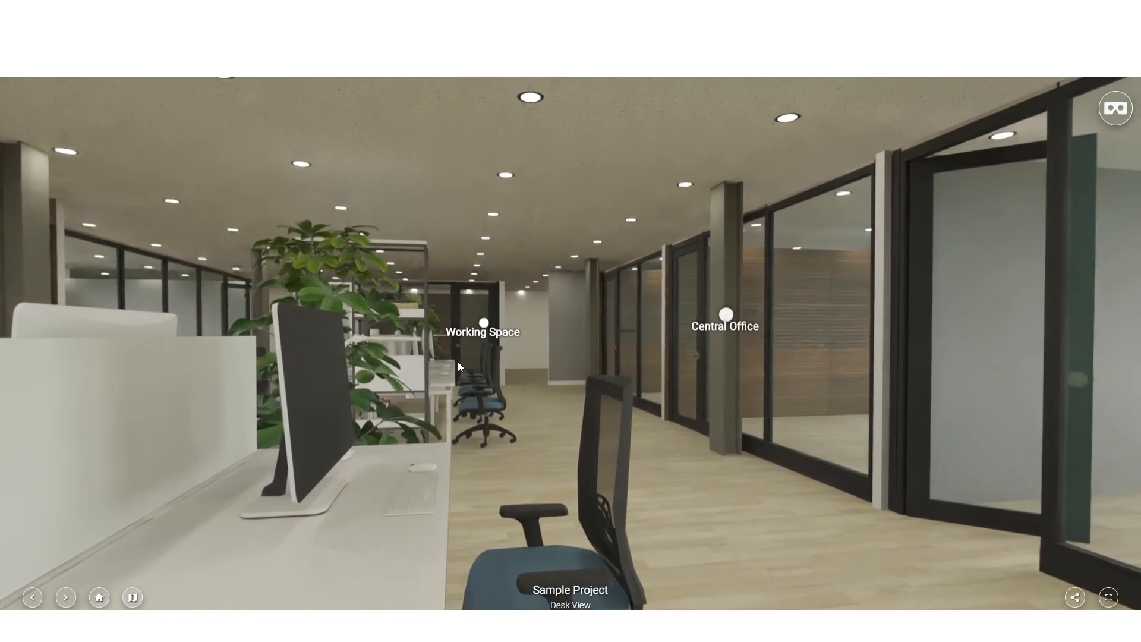
{"action": "left_click", "coordinate": [483, 323]}
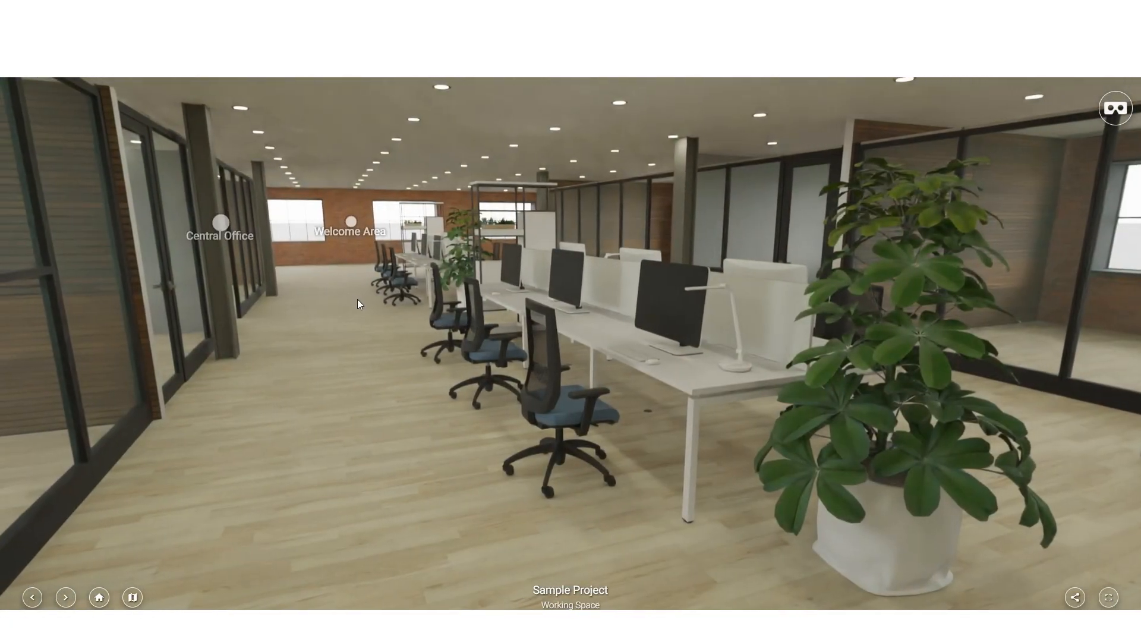
{"action": "left_click_drag", "start_coordinate": [358, 299], "coordinate": [684, 321]}
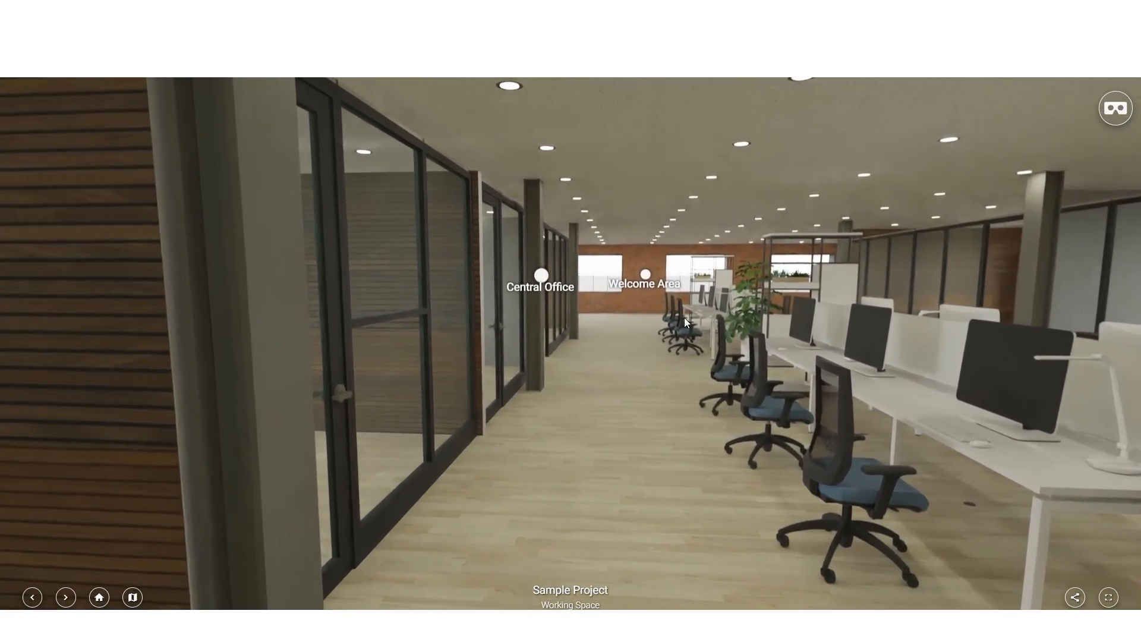
{"action": "left_click", "coordinate": [644, 277]}
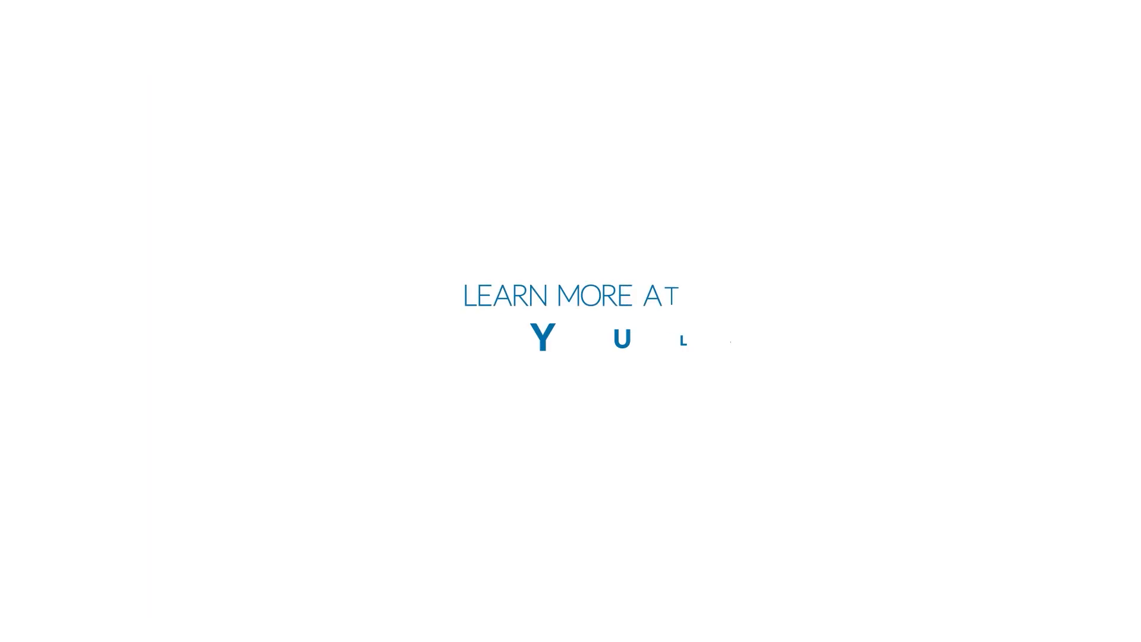